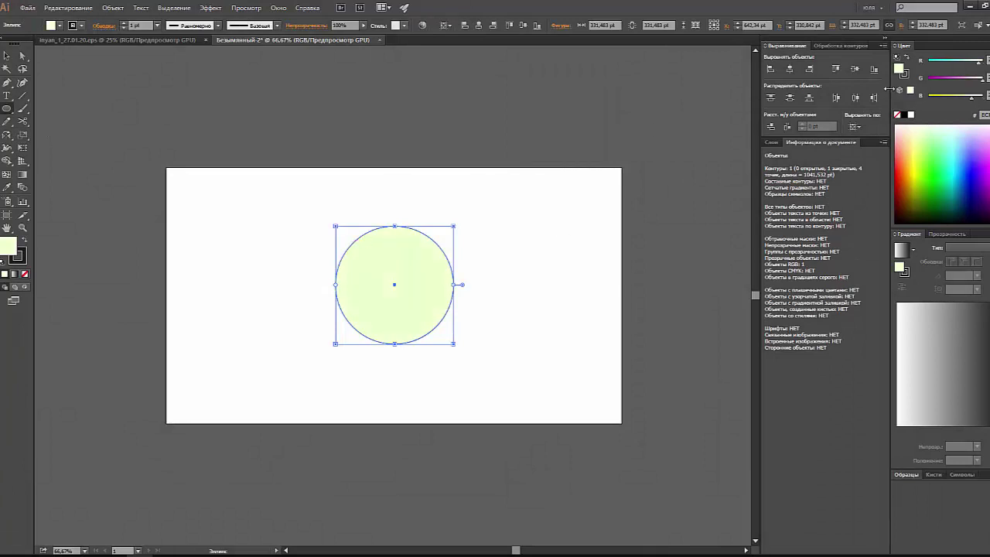
Draw a small green circle in the upper half and make the lower stacked circle violet
double_click(905, 80)
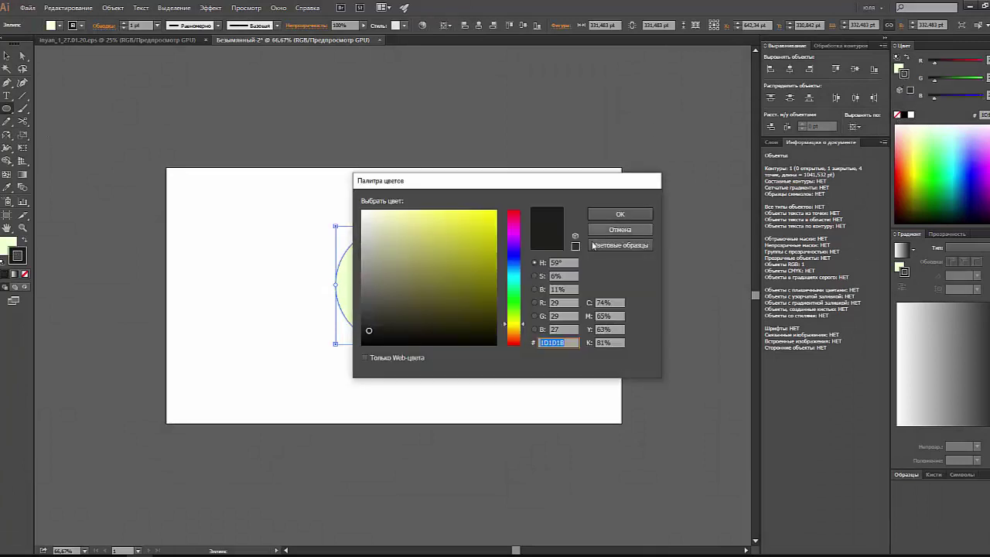
key(Escape)
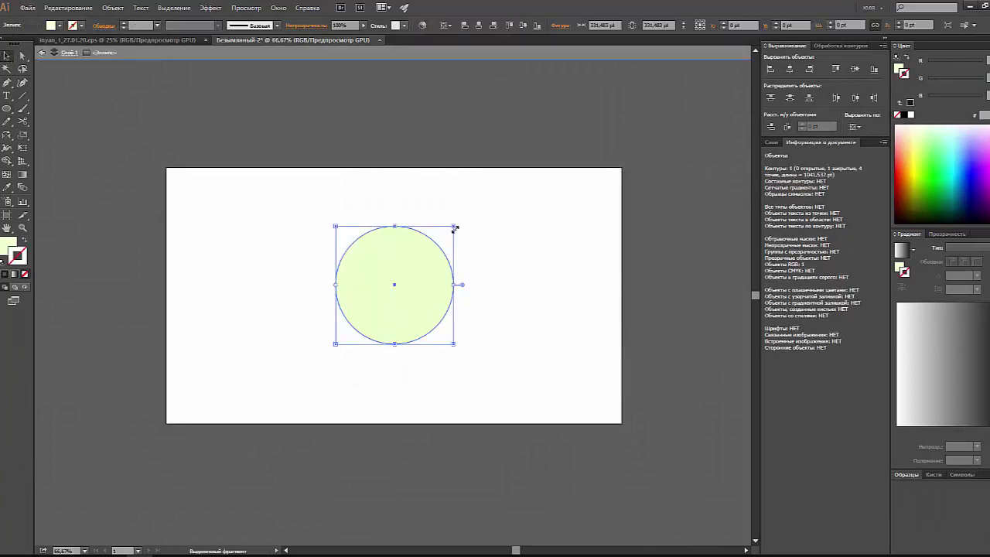
click(395, 172)
mouse_move(394, 343)
mouse_down()
mouse_move(448, 340)
mouse_move(397, 271)
mouse_move(388, 320)
mouse_up()
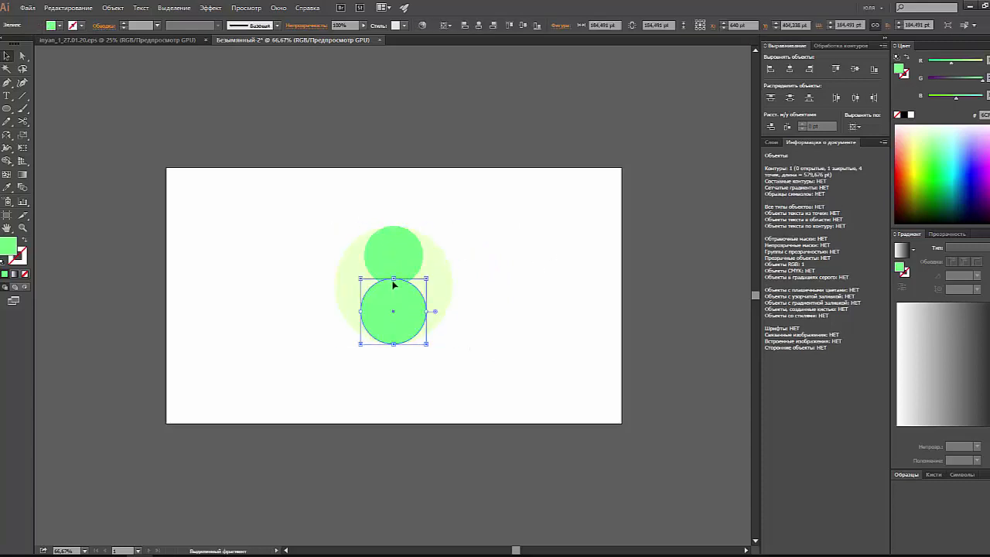
click(965, 147)
shift+click(395, 230)
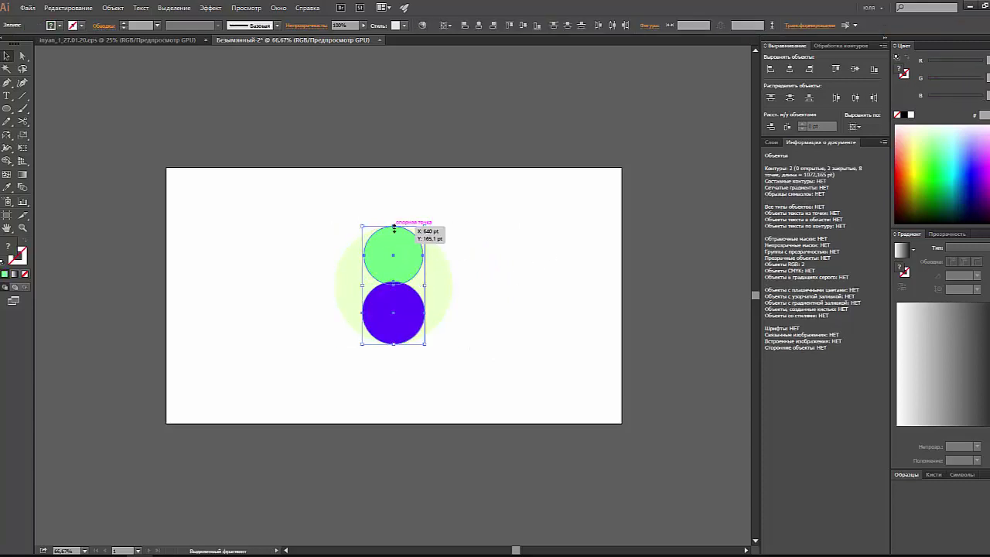
click(398, 255)
Give the large background circle a cyan fill and zoom in on the circles
click(447, 317)
click(397, 350)
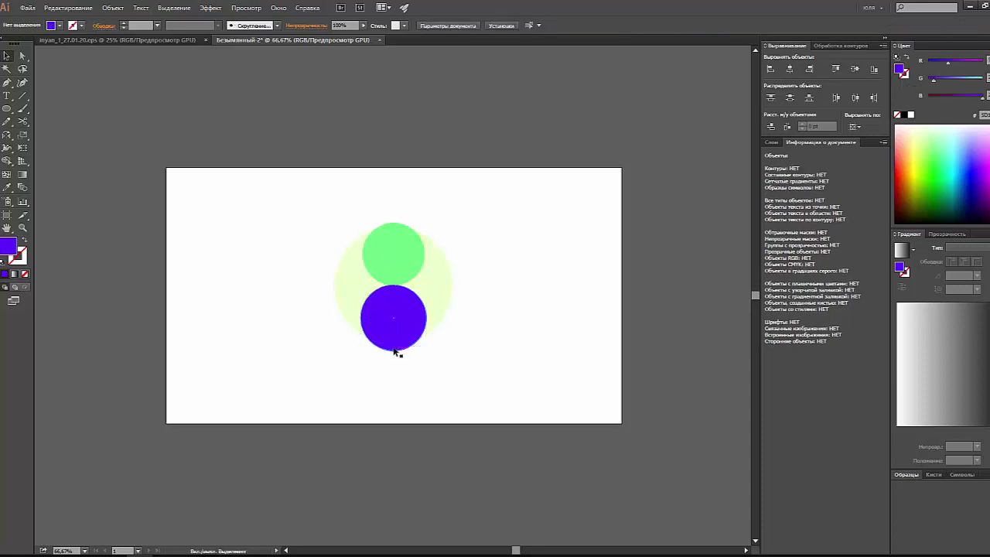
click(449, 325)
key(ctrl+plus)
key(ctrl+plus)
click(397, 417)
Merge the green and violet circles into the large circle's halves with Shape Builder
click(398, 139)
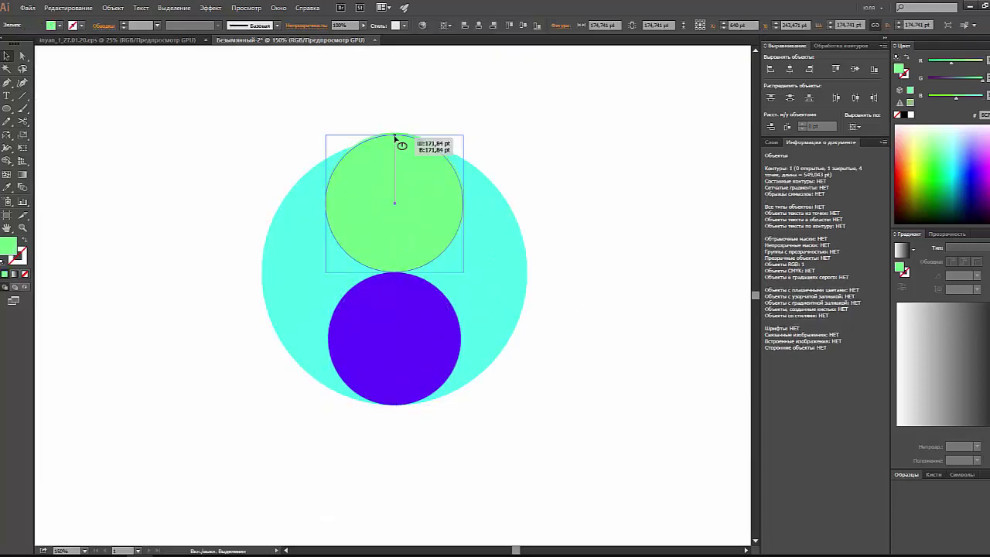
shift+click(464, 166)
click(839, 46)
key(shift+m)
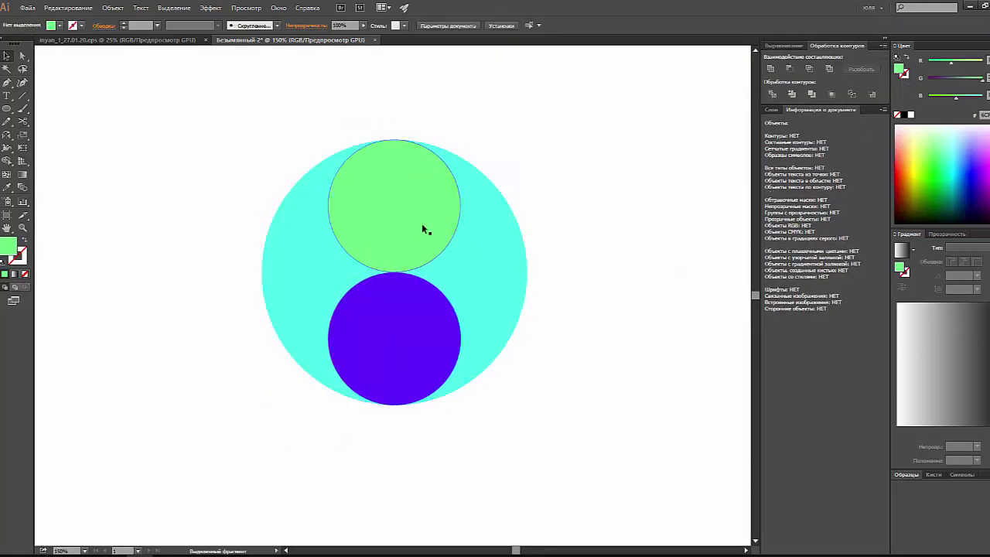
drag(420, 225, 495, 325)
drag(391, 360, 302, 232)
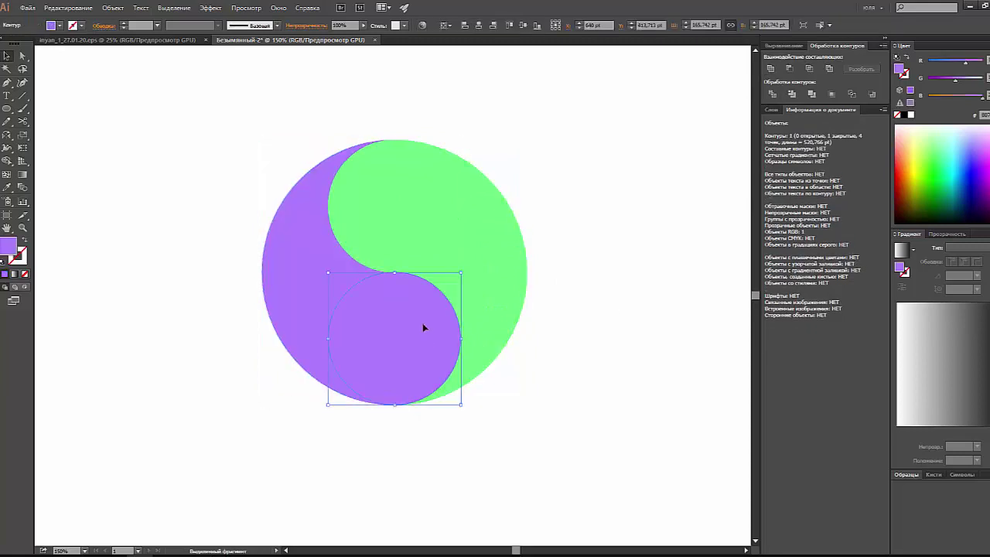
click(495, 232)
key(ctrl+minus)
key(ctrl+minus)
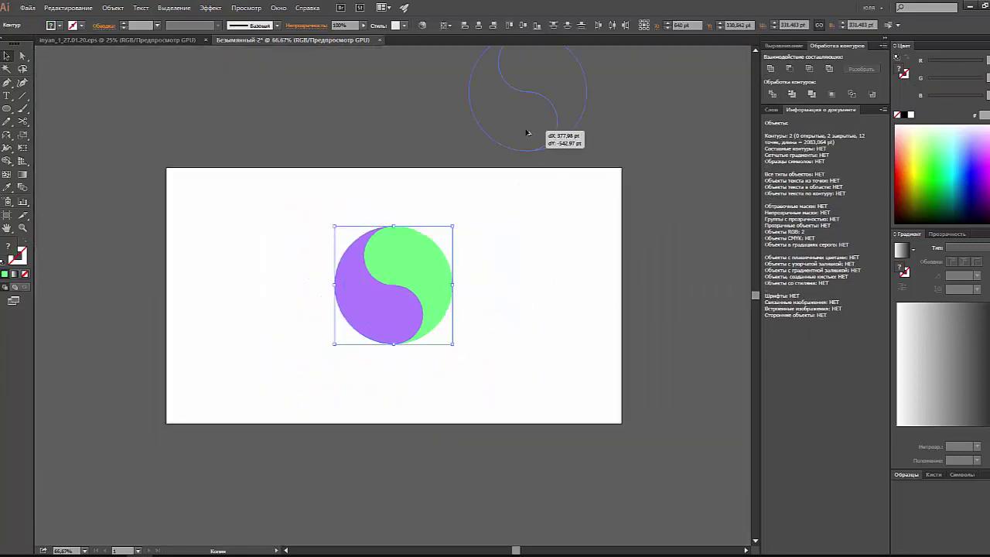
Place a yin-yang copy above the artboard and put an artboard-sized black rectangle behind it
drag(401, 331, 536, 143)
drag(165, 167, 621, 423)
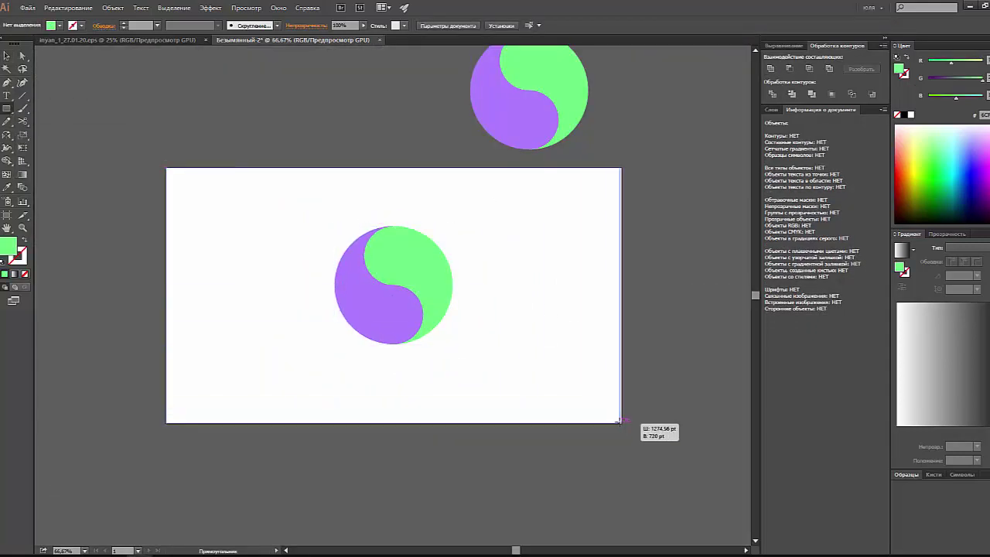
key(ctrl+shift+bracketleft)
Add black dots to the green and lavender halves and place a dotted copy above
key(ctrl+shift+a)
drag(6, 108, 45, 108)
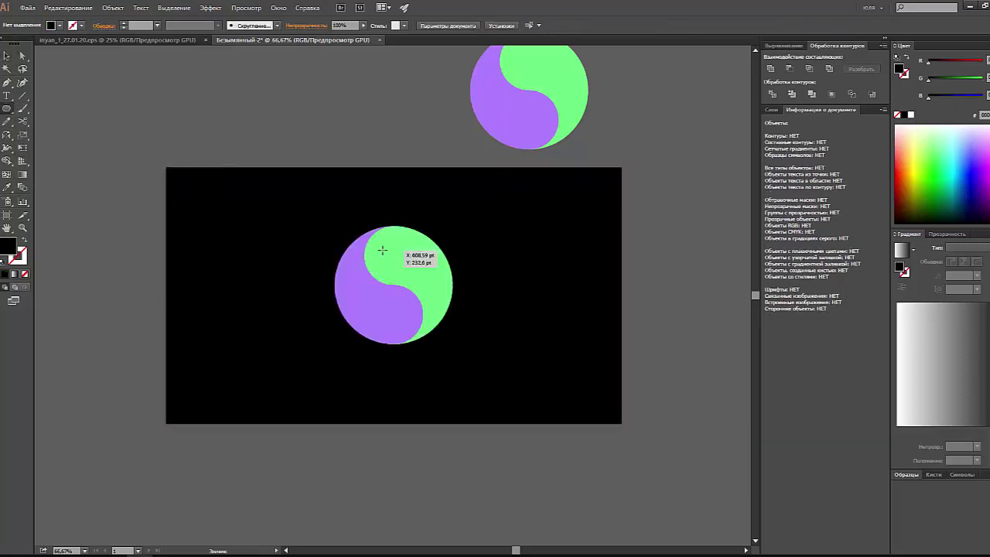
drag(384, 252, 397, 264)
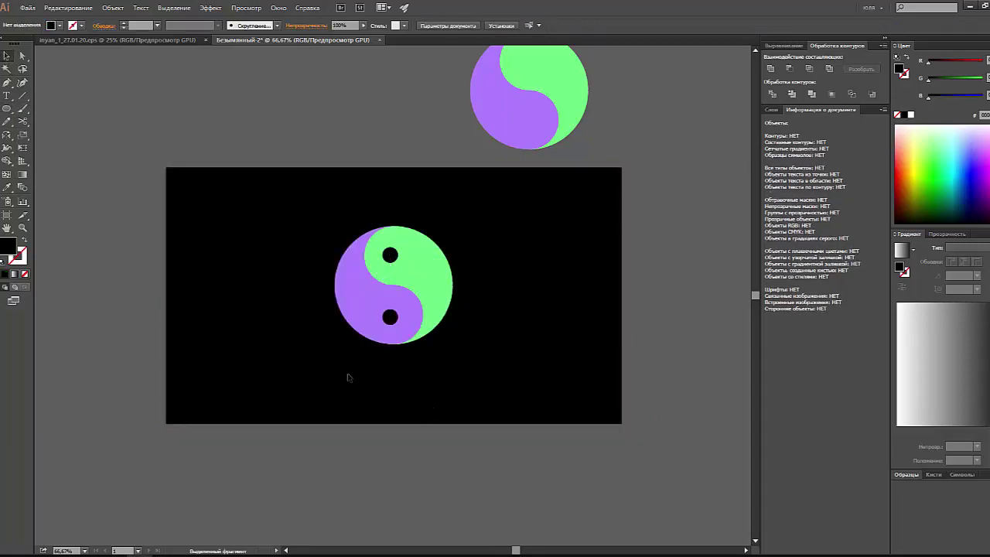
drag(390, 313, 262, 129)
drag(387, 246, 483, 201)
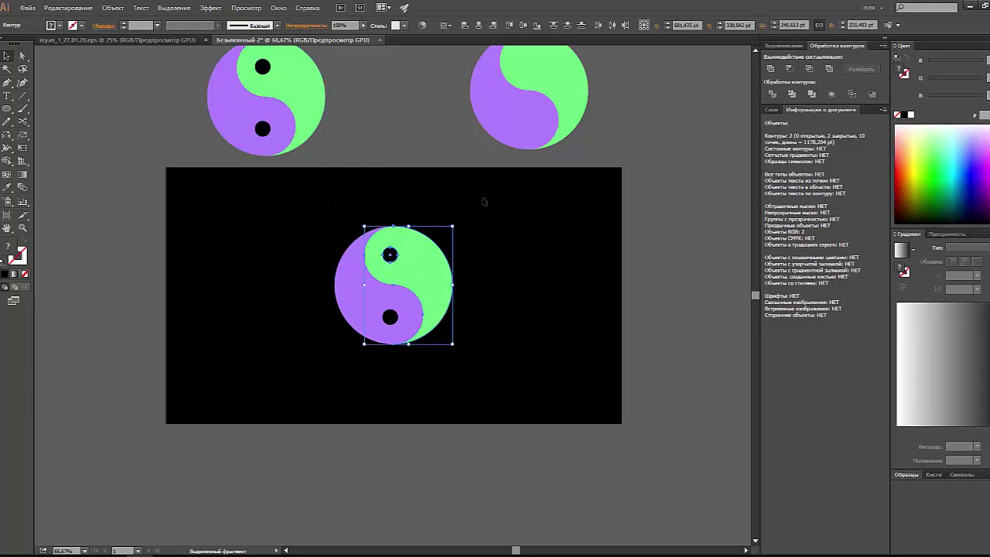
key(a)
key(ctrl+shift+a)
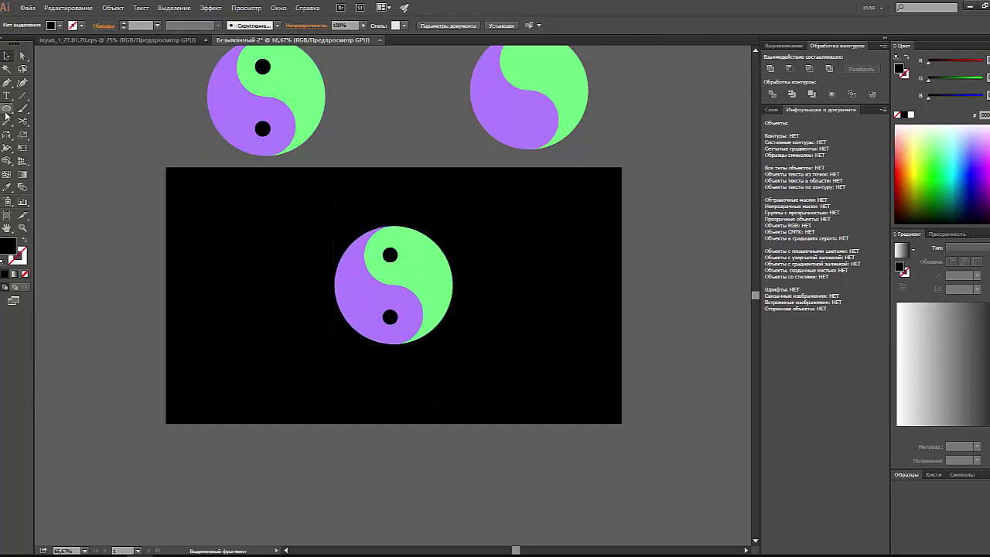
Draw a yellow rectangle left of the yin-yang and bend its right side along the circle
drag(6, 108, 46, 104)
click(8, 124)
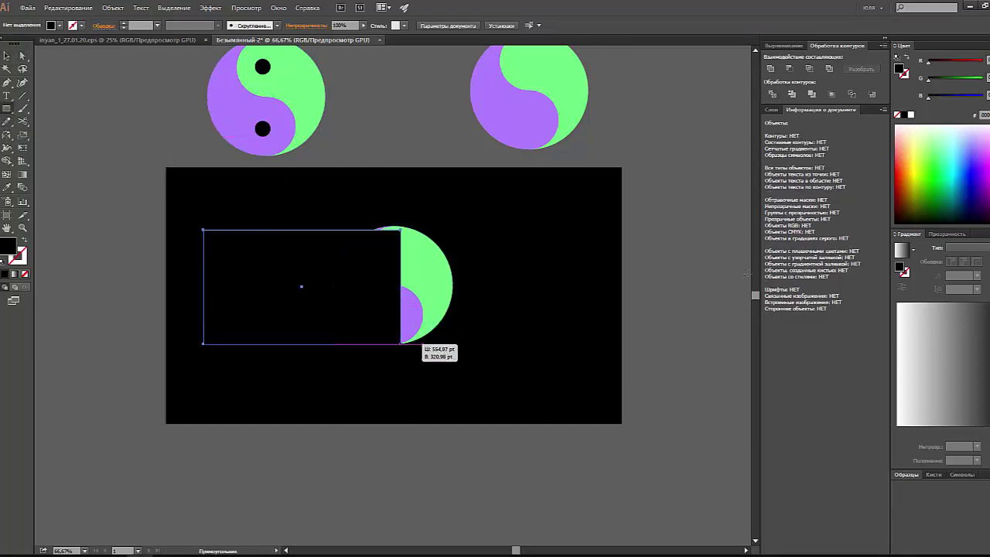
drag(252, 246, 401, 343)
key(a)
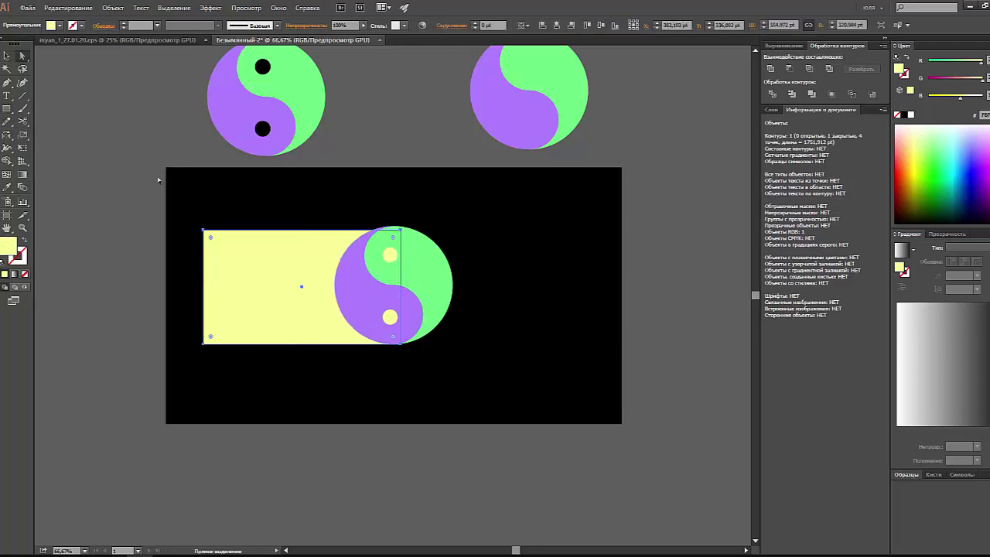
mouse_move(401, 267)
mouse_down()
mouse_move(348, 278)
mouse_move(354, 247)
mouse_move(408, 256)
mouse_up()
key(plus)
click(386, 291)
click(100, 137)
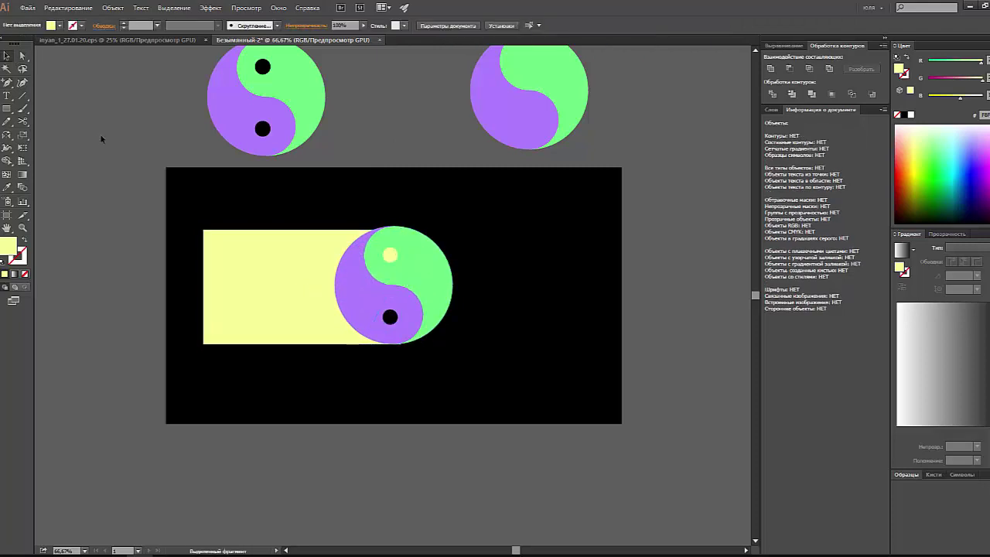
Delete the green half and sweep the yellow rectangle's left corners into a curved tail point
key(a)
click(434, 300)
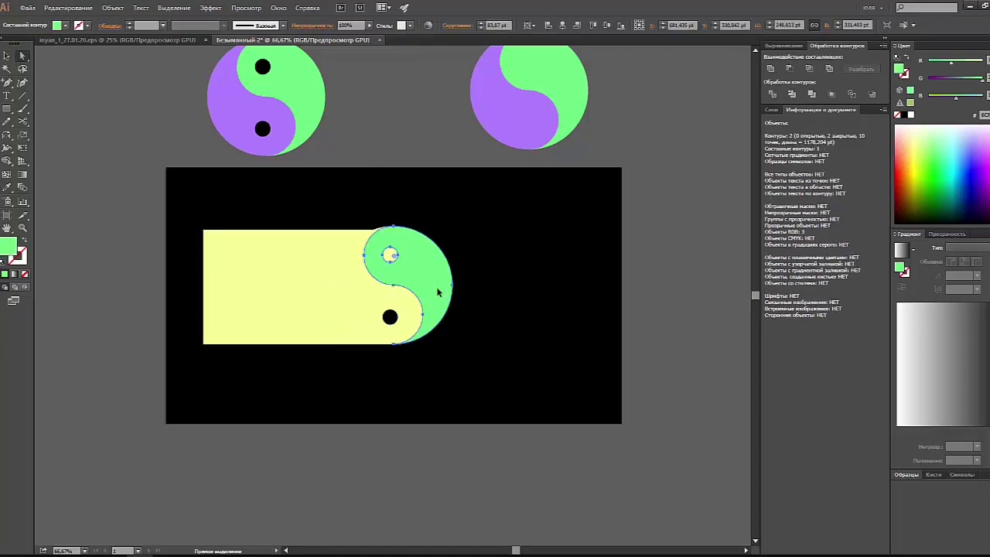
key(Delete)
click(283, 256)
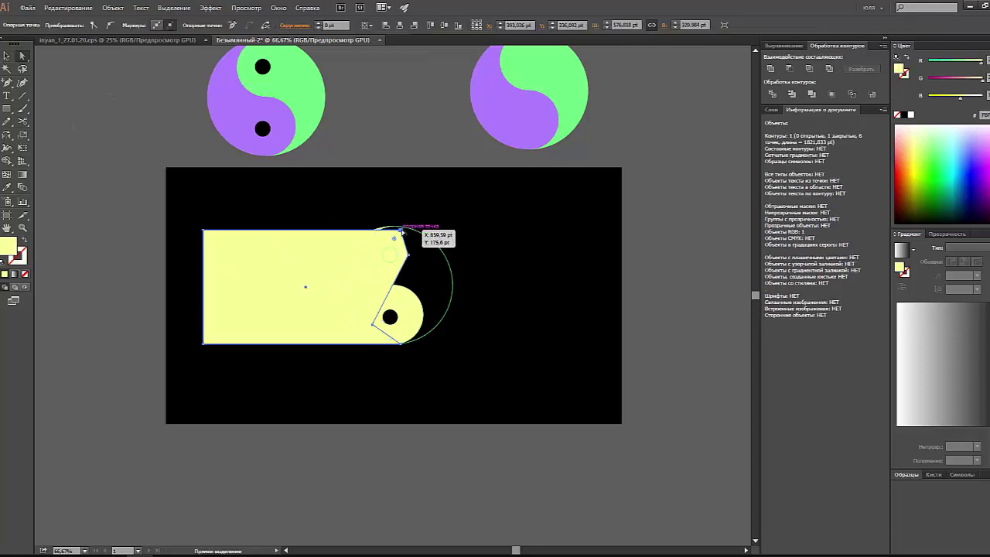
mouse_move(203, 230)
mouse_down()
mouse_move(228, 240)
mouse_move(258, 216)
mouse_up()
mouse_move(202, 343)
mouse_down()
mouse_move(255, 335)
mouse_move(285, 362)
mouse_up()
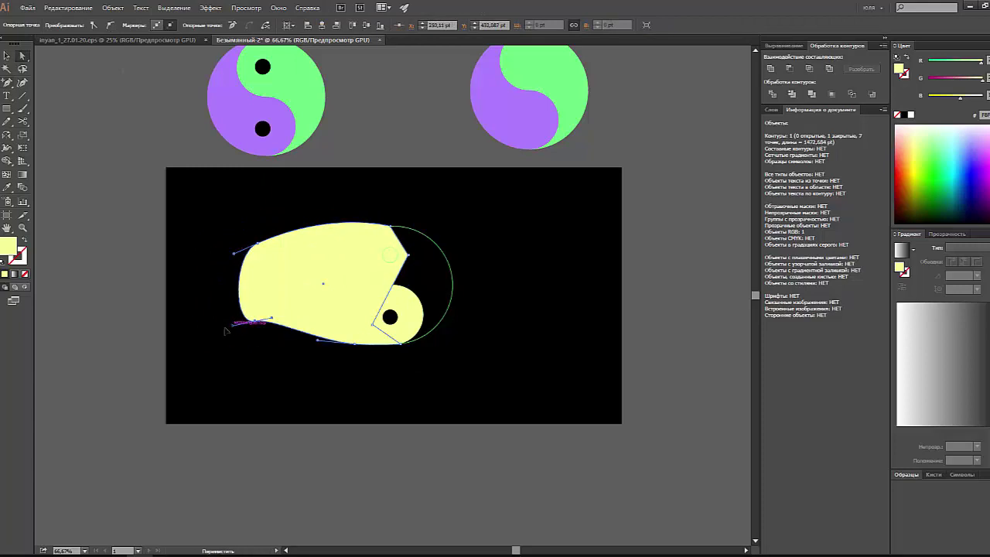
drag(290, 329, 184, 256)
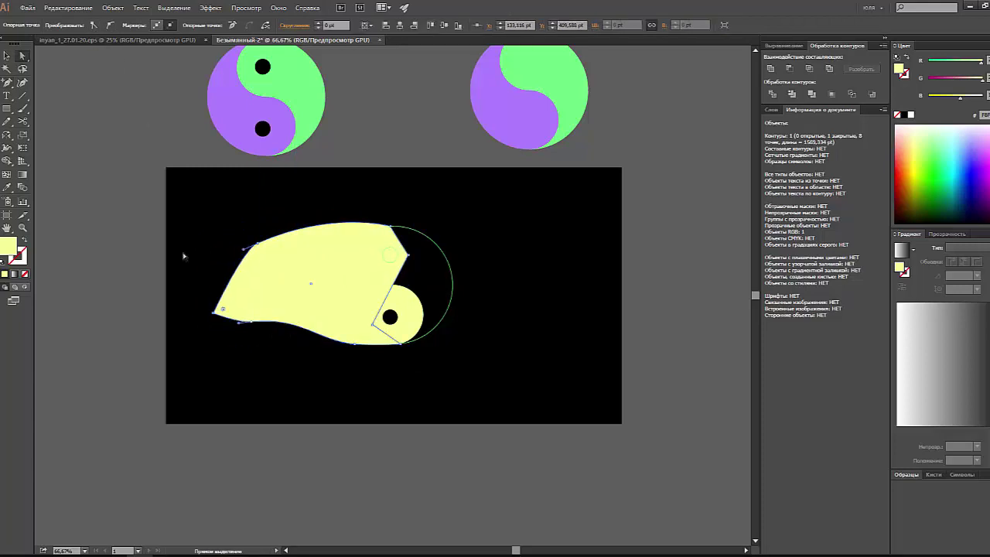
key(v)
Divide the yellow tail by the yin-yang circle with Pathfinder and ungroup the pieces
click(141, 293)
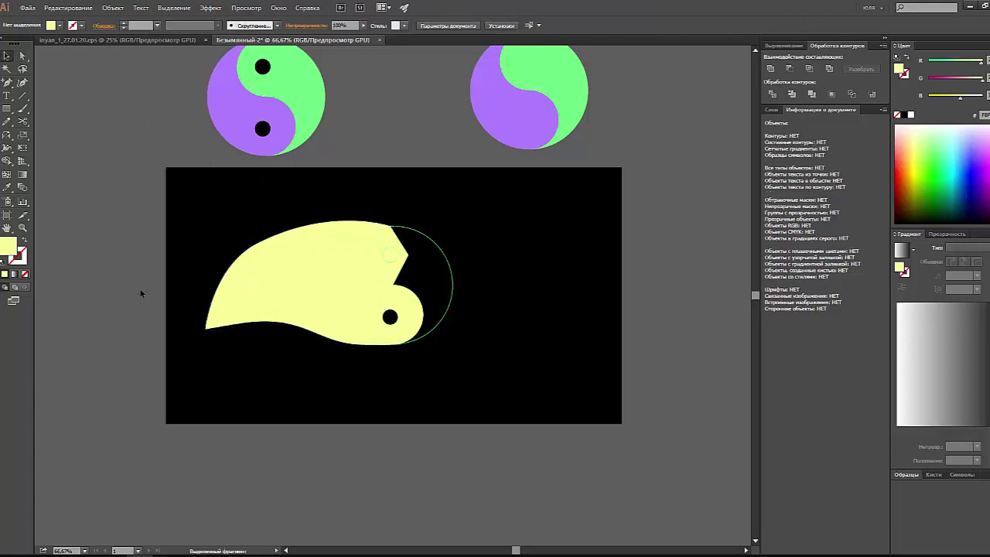
click(408, 290)
click(453, 282)
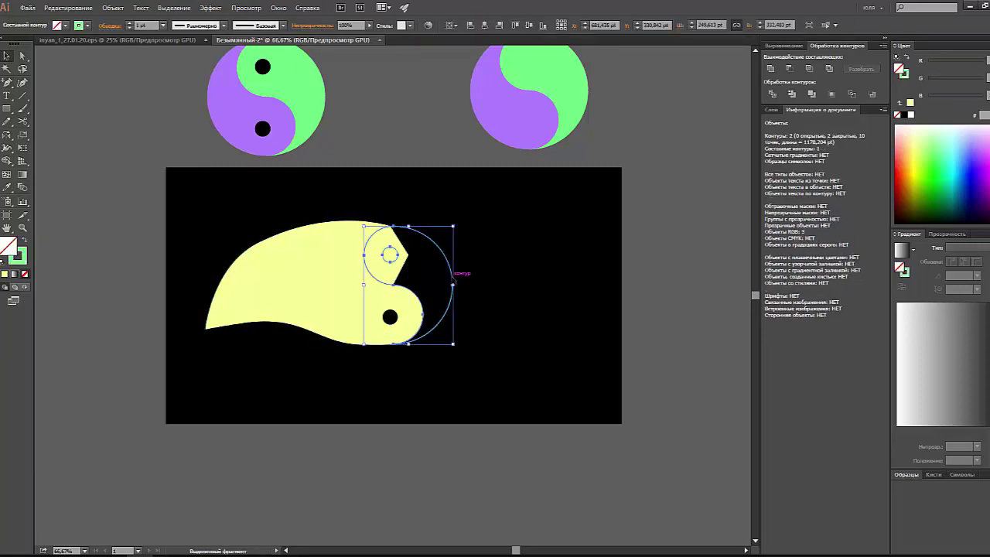
shift+click(358, 265)
click(771, 94)
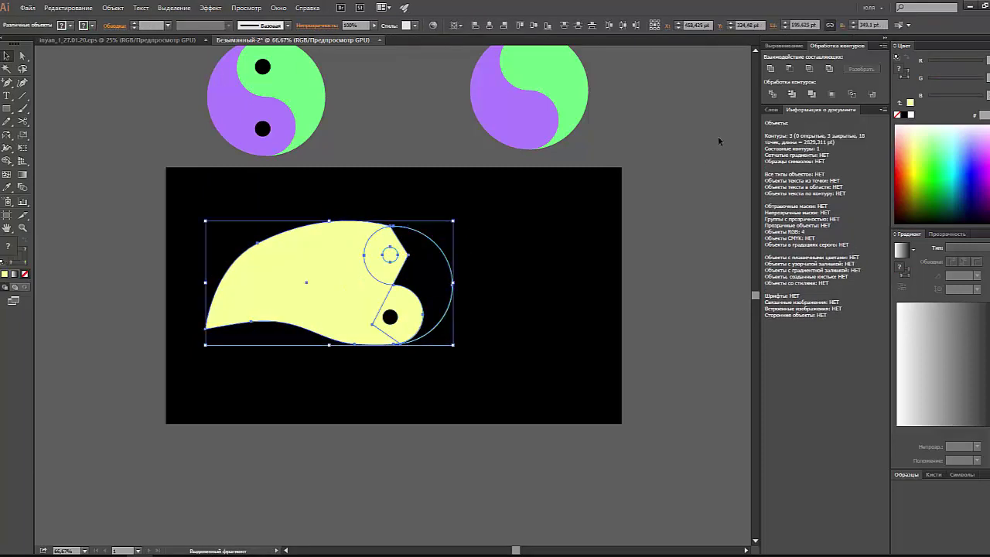
right_click(383, 252)
click(422, 312)
right_click(371, 261)
key(Escape)
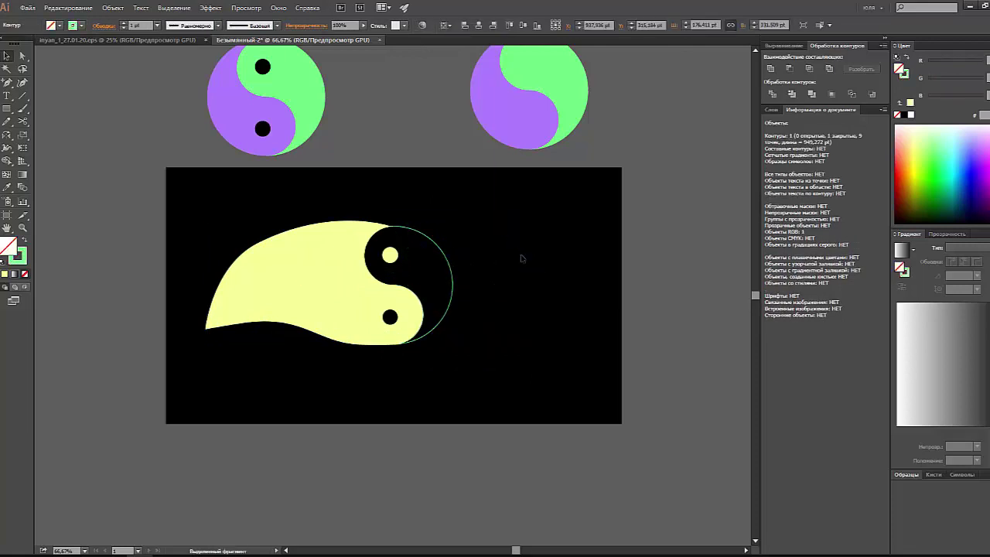
Move a leftover yin-yang piece aside and delete an extra anchor on the tail's lower edge
drag(412, 275, 539, 266)
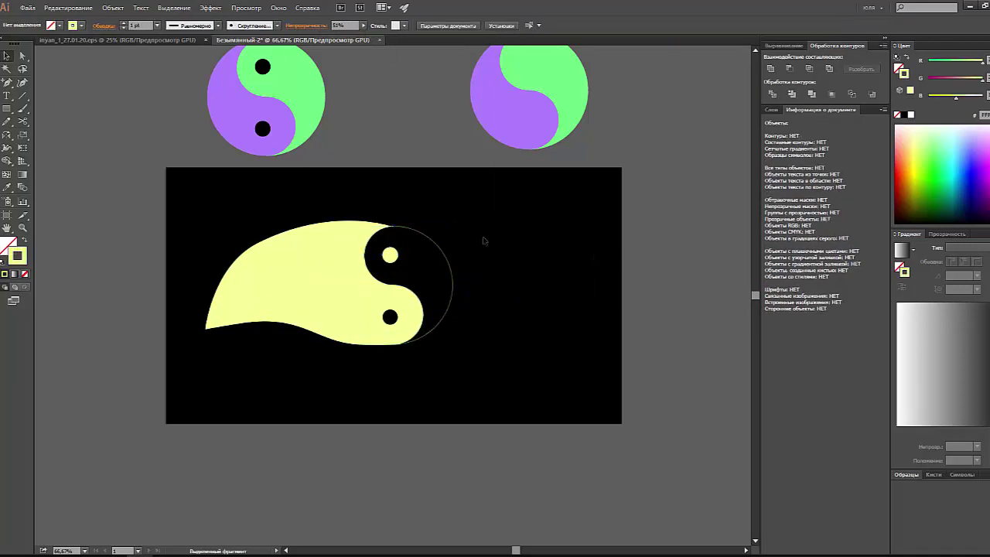
click(459, 248)
scroll(443, 274, up, 5)
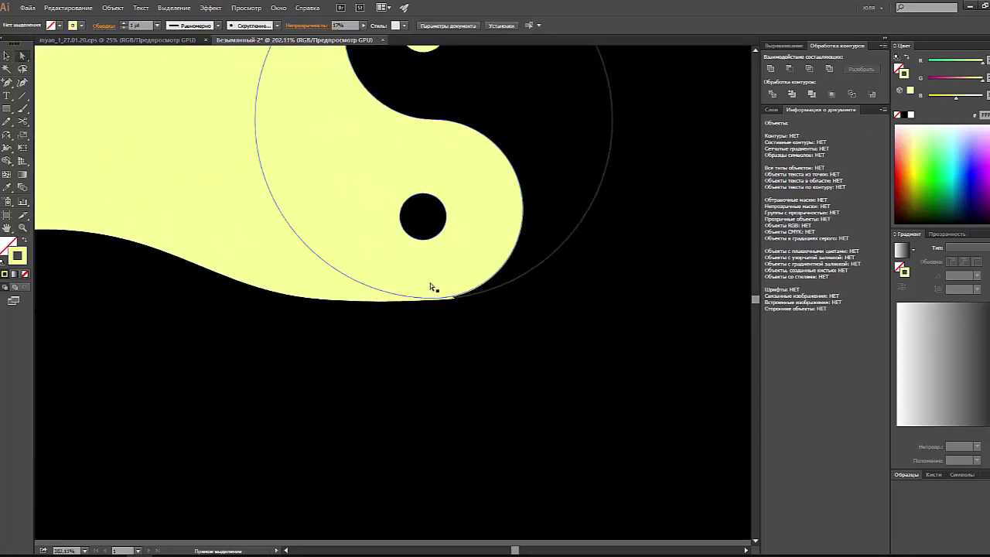
key(a)
click(453, 297)
click(435, 305)
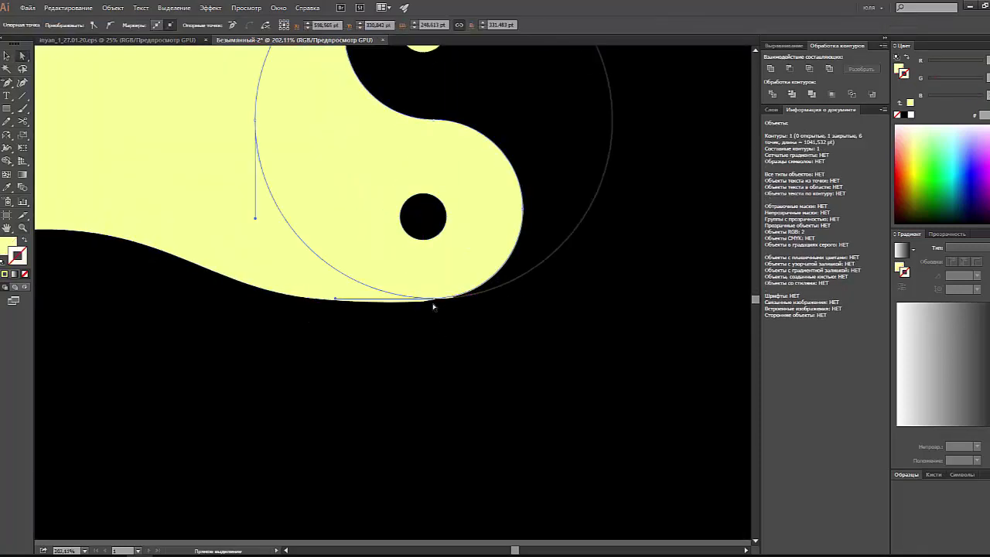
click(423, 301)
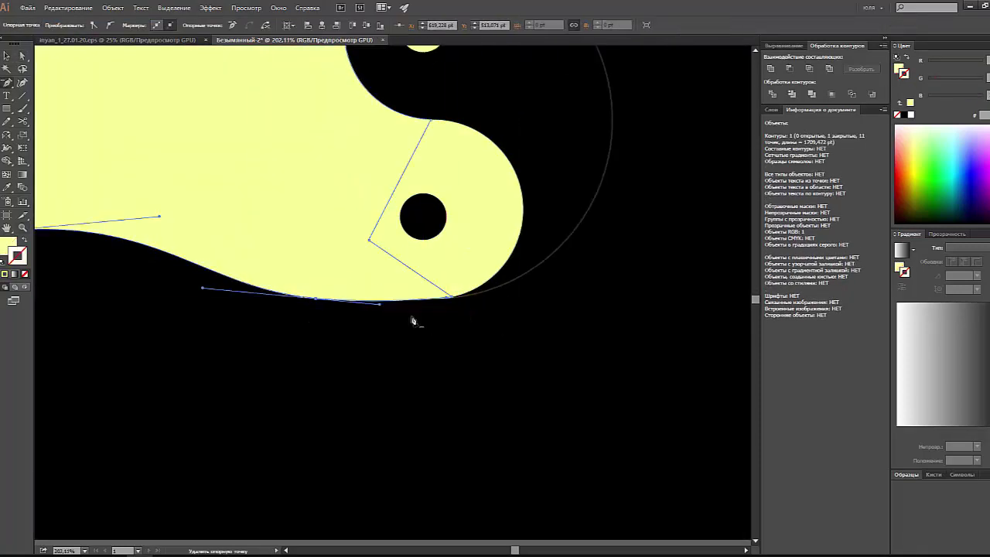
click(427, 312)
Zoom out to fit the whole artboard and both yin-yang samples in view
scroll(515, 263, up, 2)
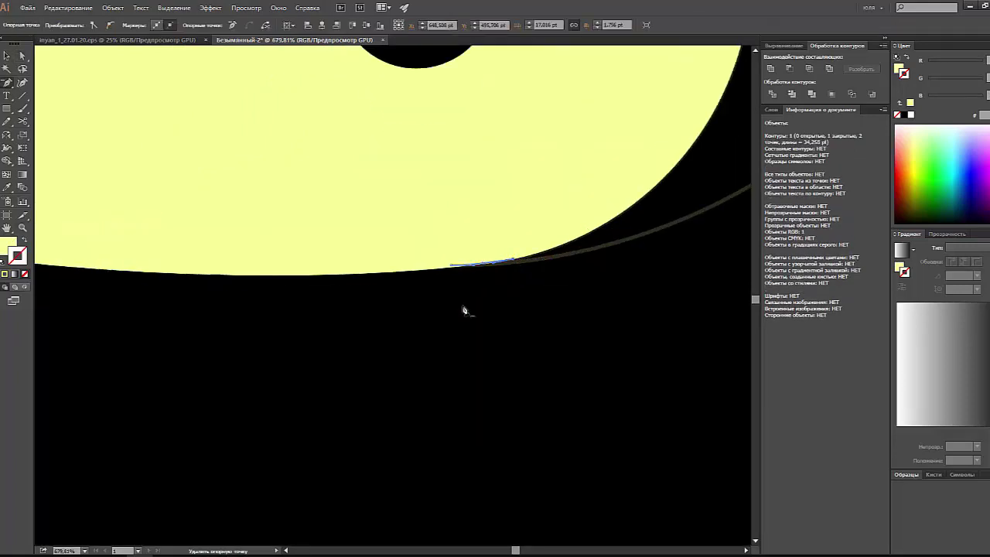
key(ctrl+0)
key(ctrl+minus)
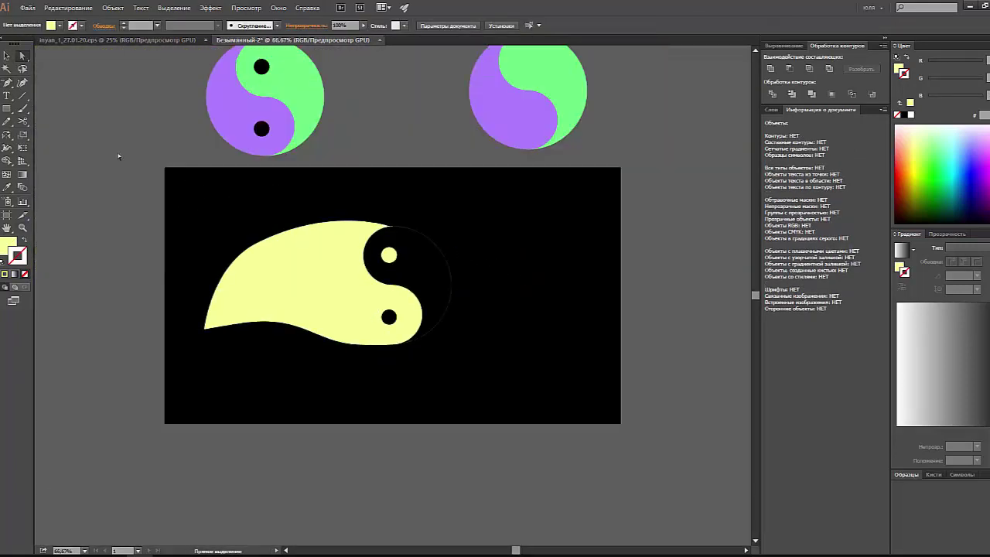
click(6, 109)
click(93, 142)
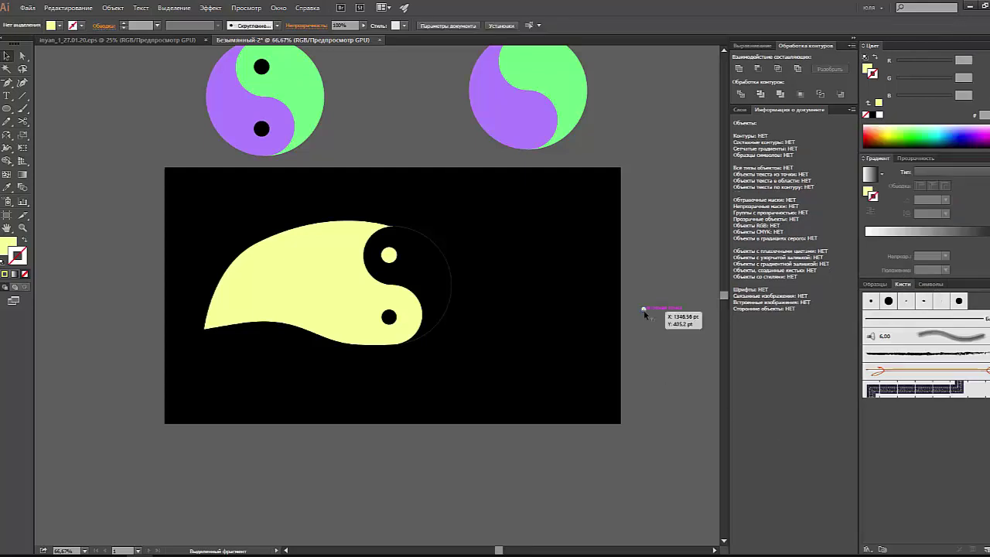
Save a small yellow dot as a scatter brush and apply it to a pencil-traced comet outline
click(644, 313)
click(629, 389)
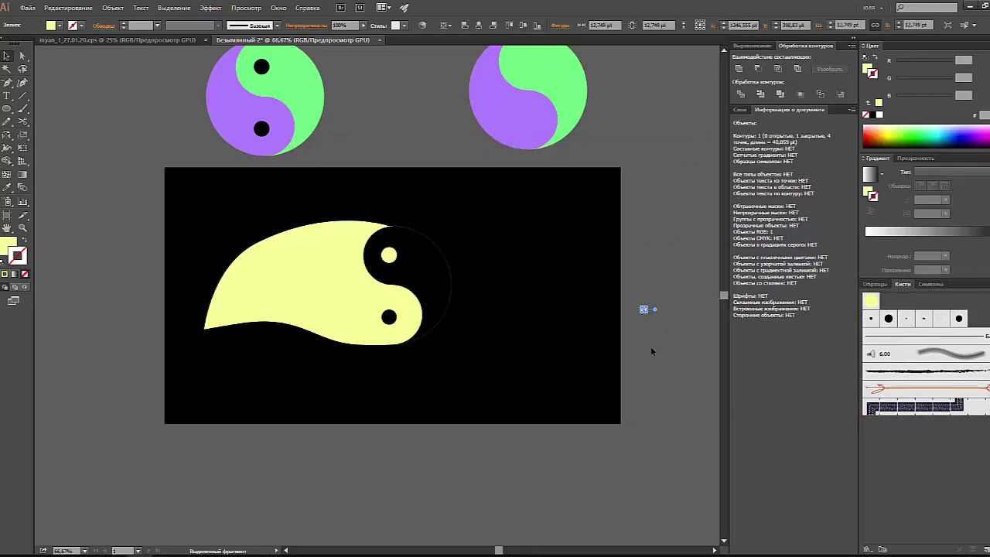
key(ctrl+shift+a)
click(309, 286)
drag(309, 286, 371, 286)
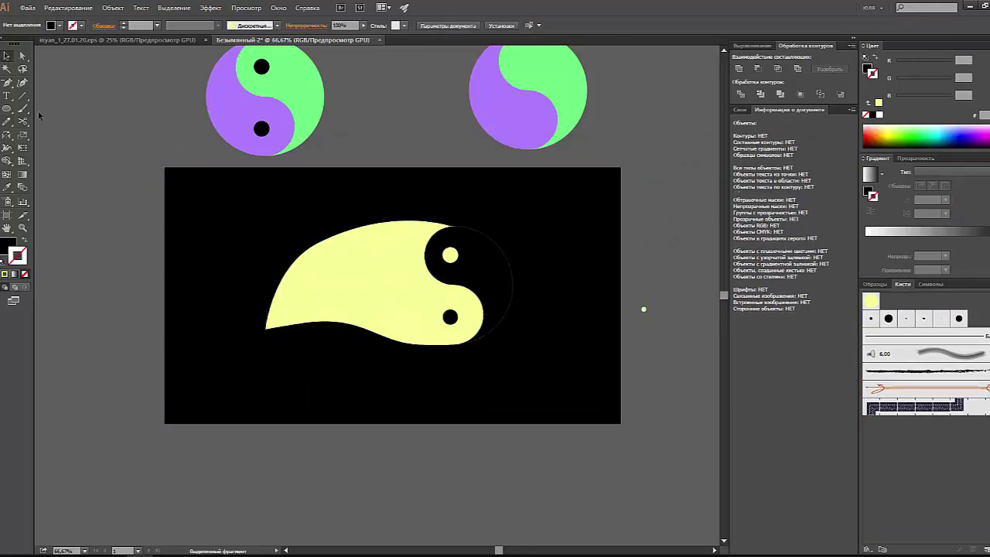
key(n)
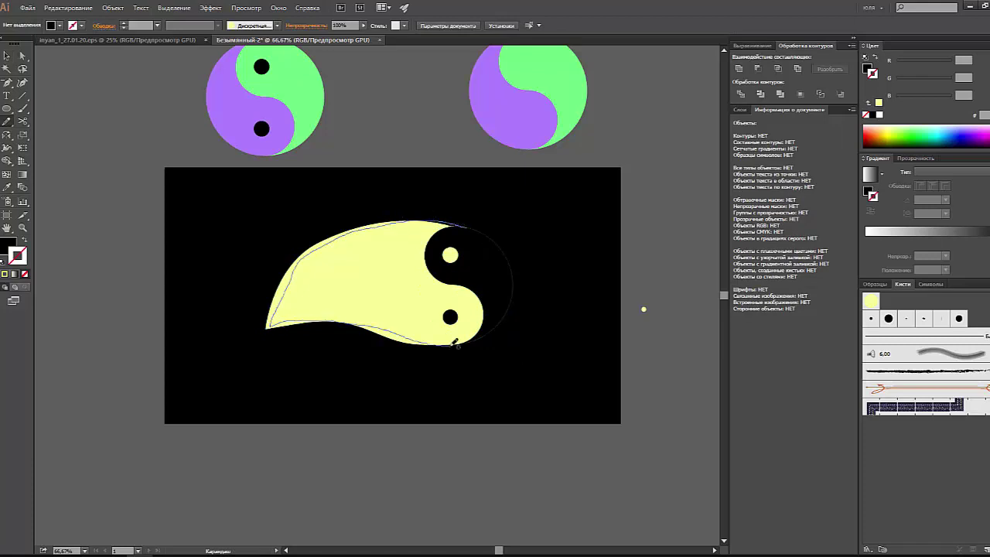
click(870, 300)
Tune the sparkle brush's scatter, size and spacing, then give the tail a linear gradient
double_click(871, 300)
drag(444, 147, 572, 147)
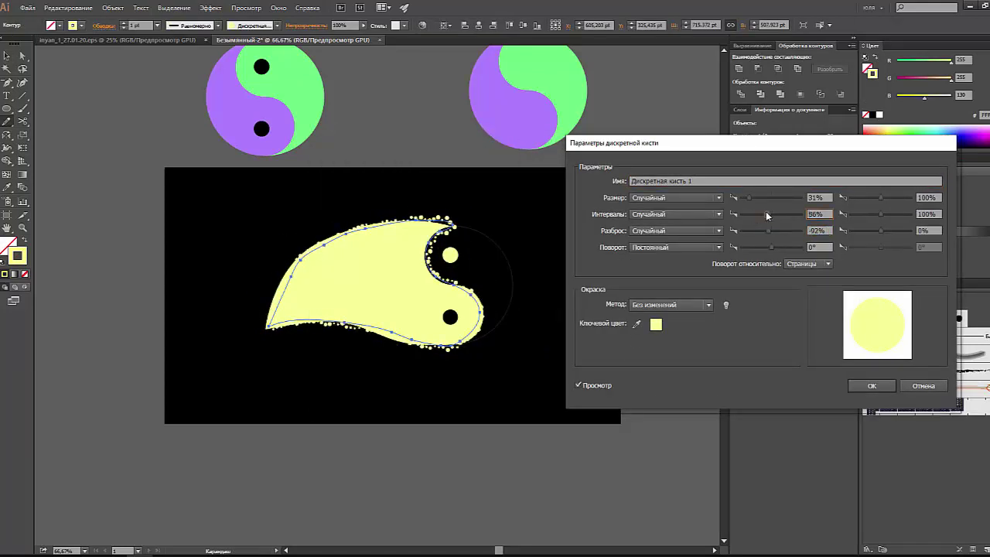
drag(757, 235, 763, 233)
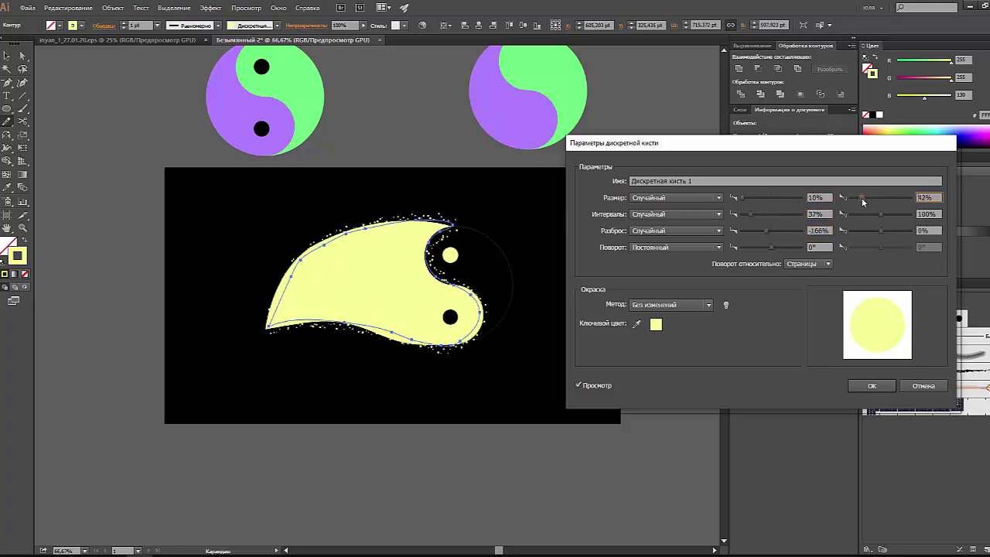
drag(747, 196, 744, 197)
drag(911, 214, 861, 214)
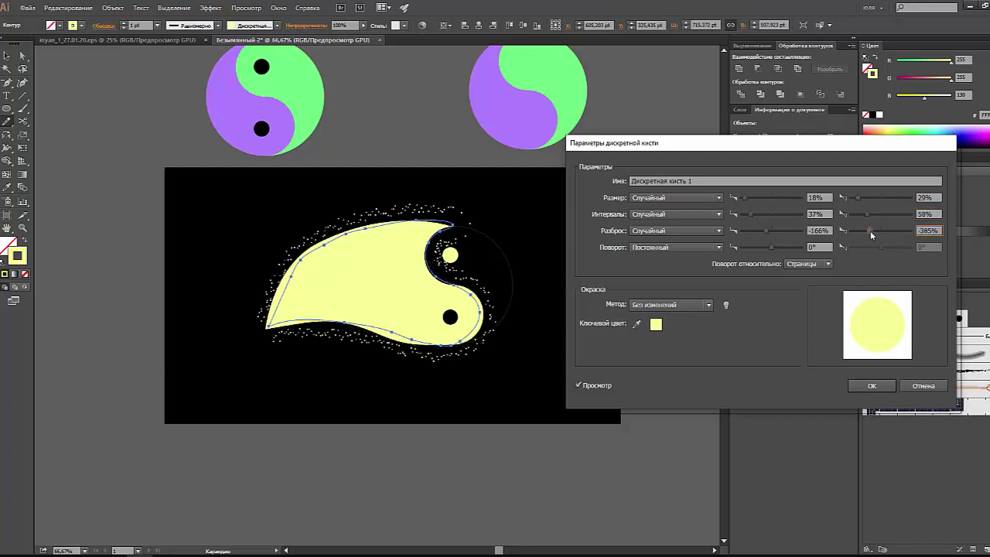
click(763, 230)
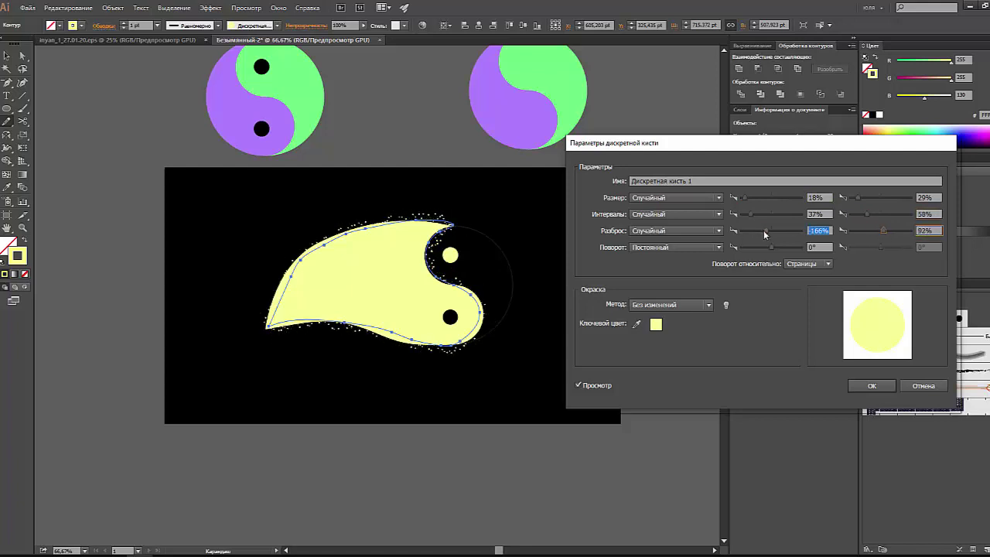
click(871, 385)
click(867, 231)
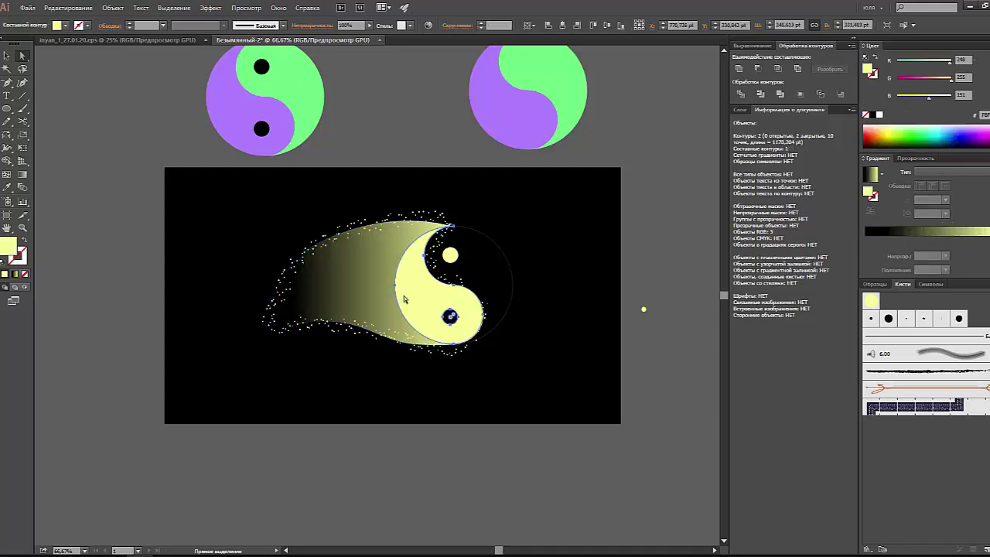
Unite the tail with the light half into one gradient shape and draw a gradient circle over it
click(738, 68)
key(period)
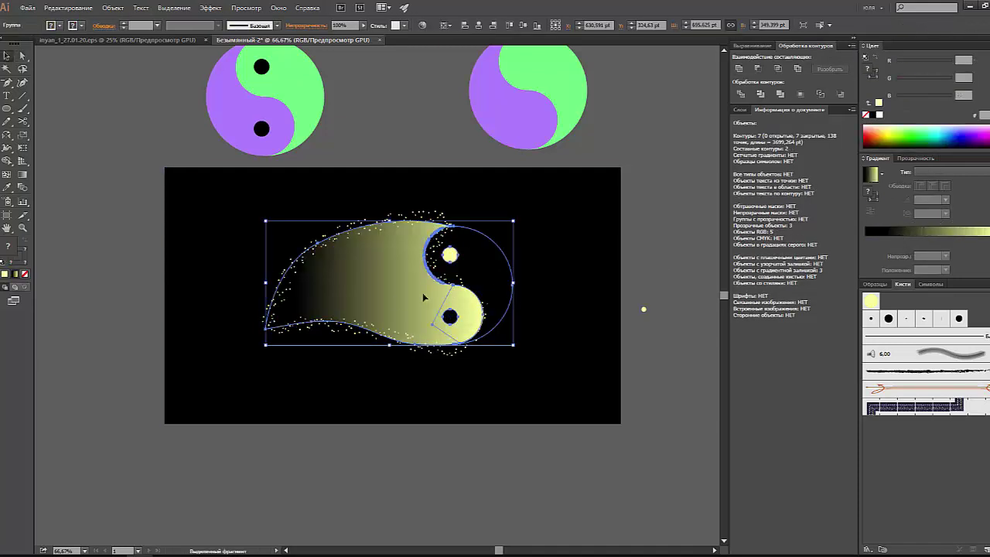
double_click(531, 299)
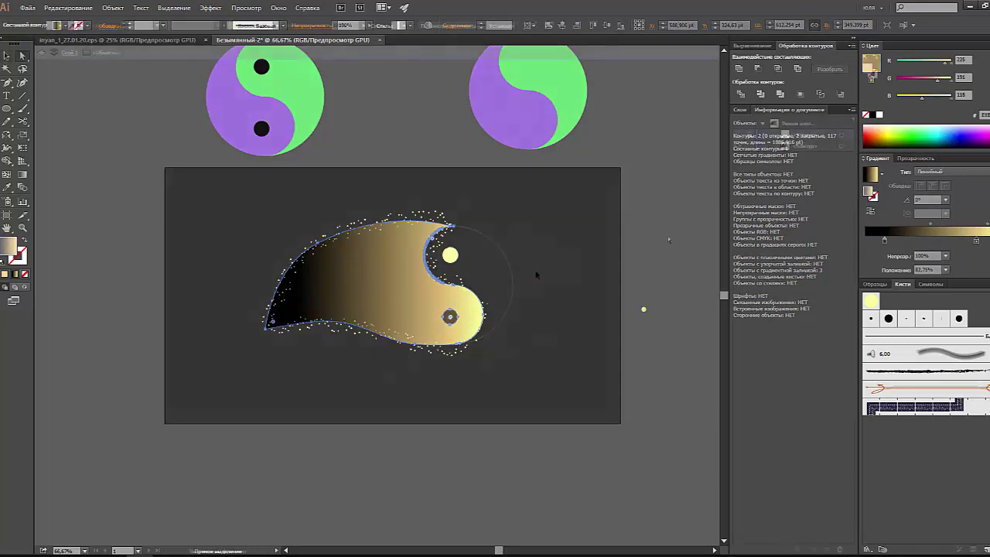
key(l)
drag(261, 213, 389, 340)
key(period)
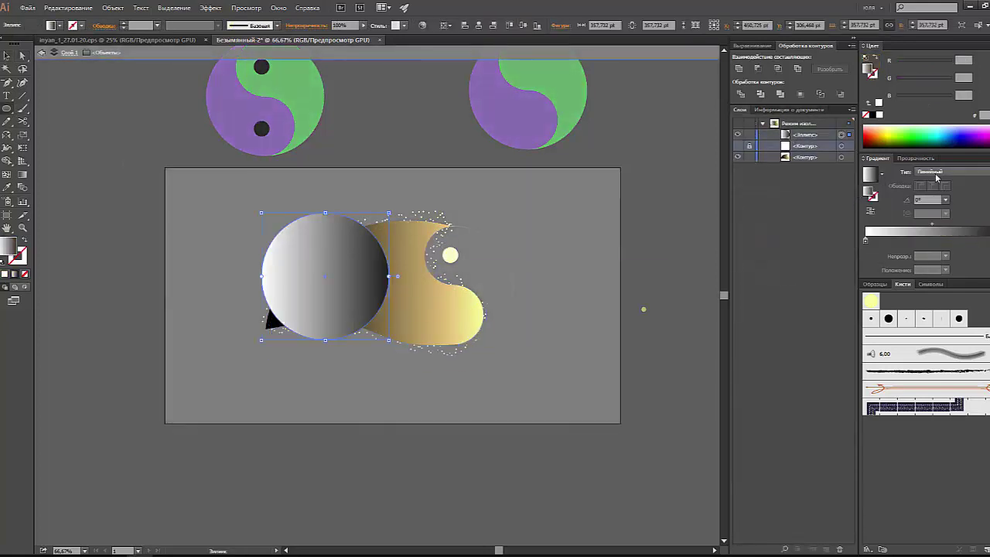
Set the gradient circle to Soft Light blending, reposition it, and group the glow circles
click(917, 157)
click(896, 171)
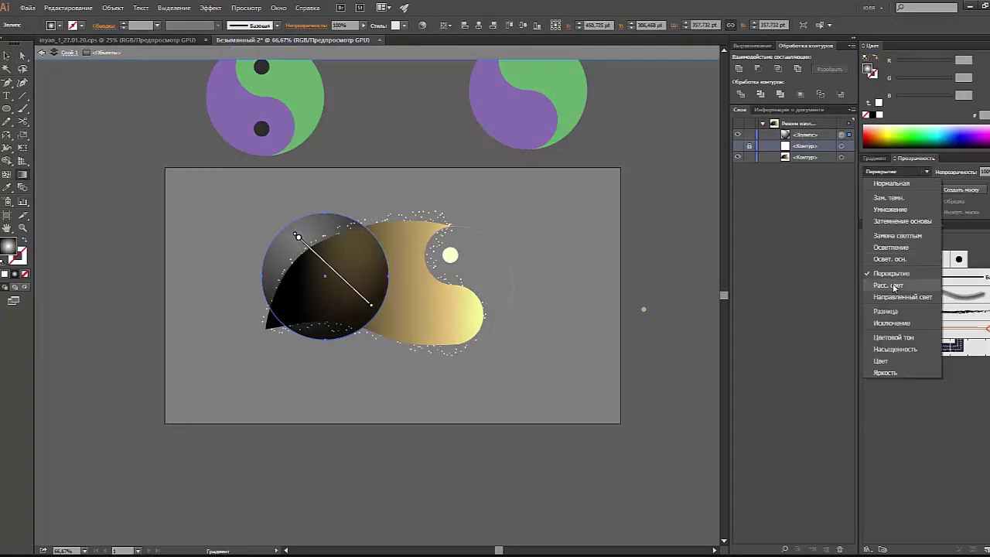
click(894, 283)
click(683, 269)
drag(344, 305, 407, 323)
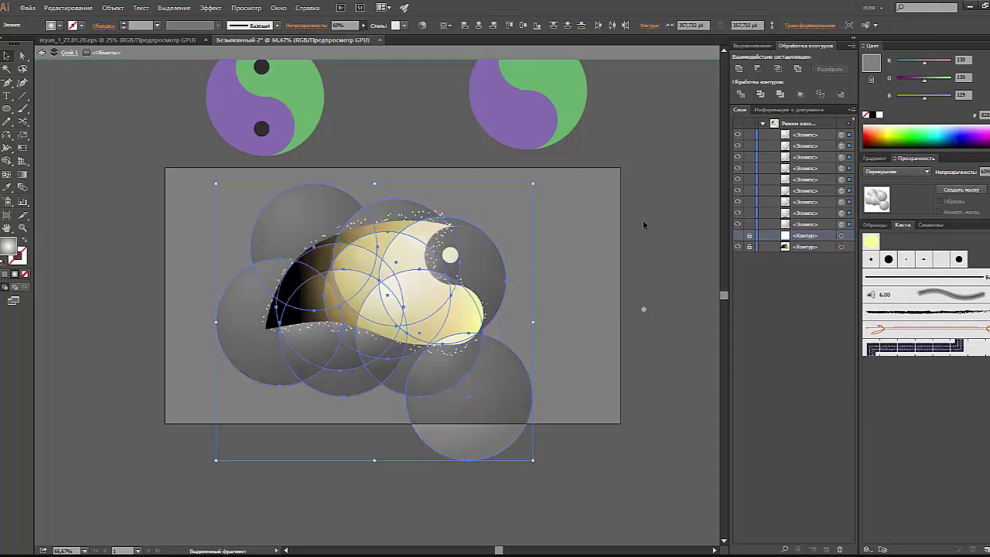
key(ctrl+g)
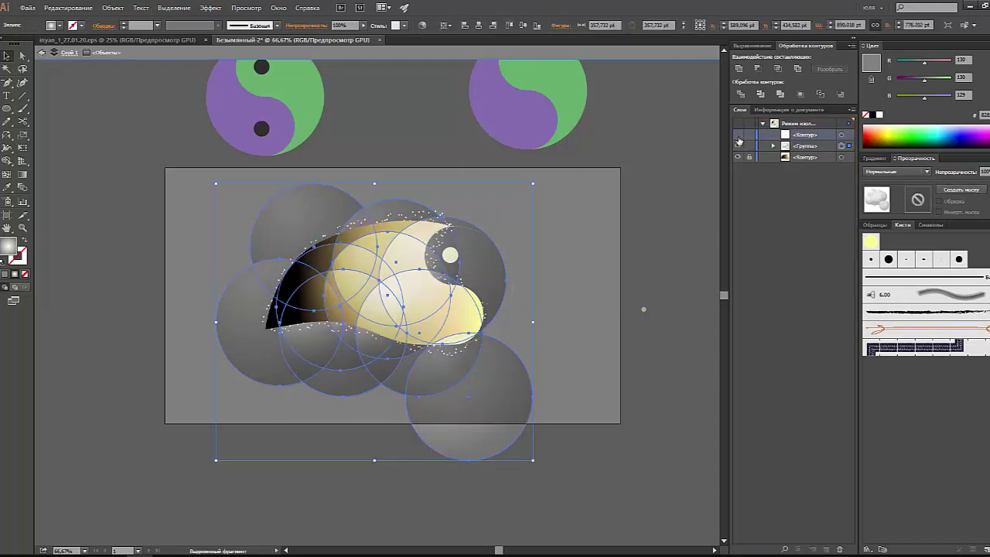
Expand the glow circle group in Layers and delete an unwanted circle
click(517, 302)
click(772, 212)
click(841, 235)
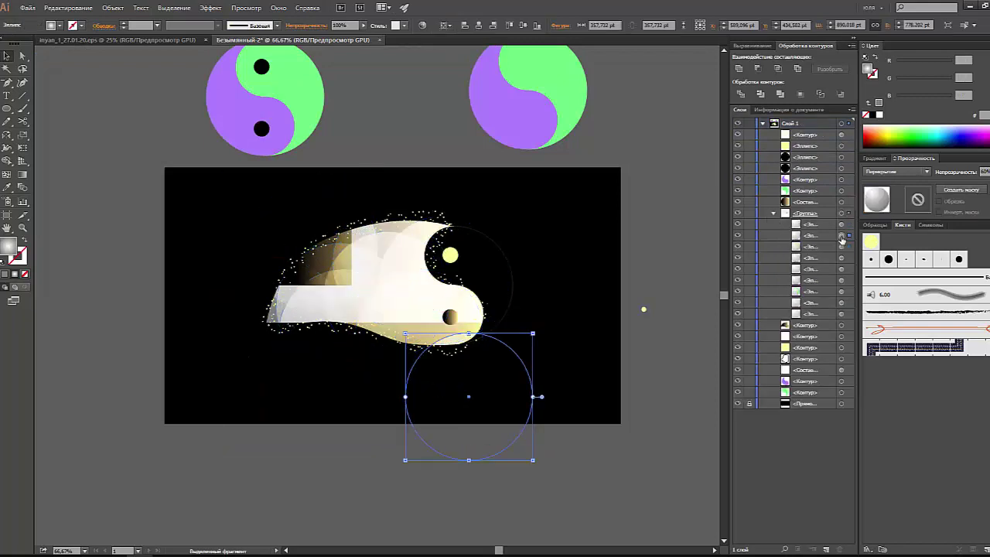
click(842, 268)
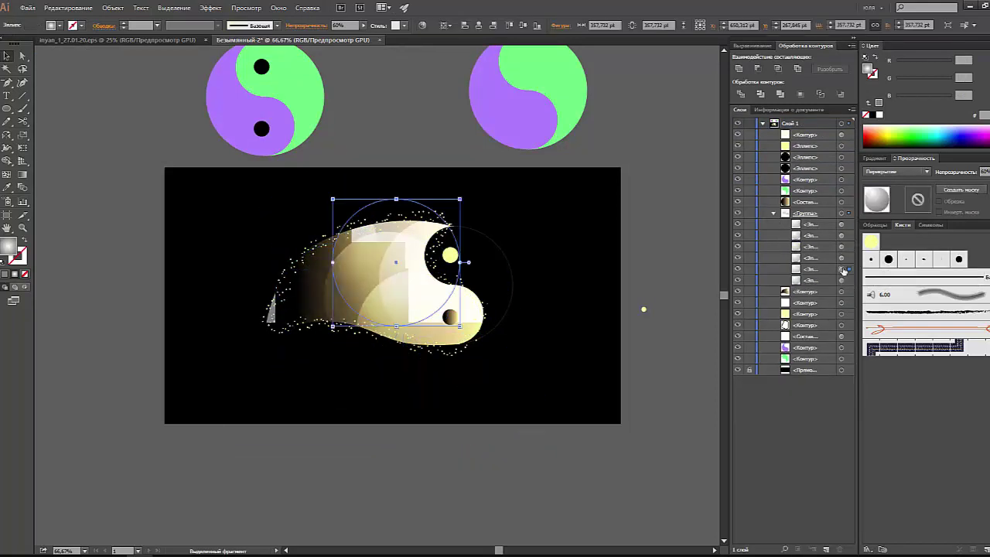
click(842, 258)
key(Delete)
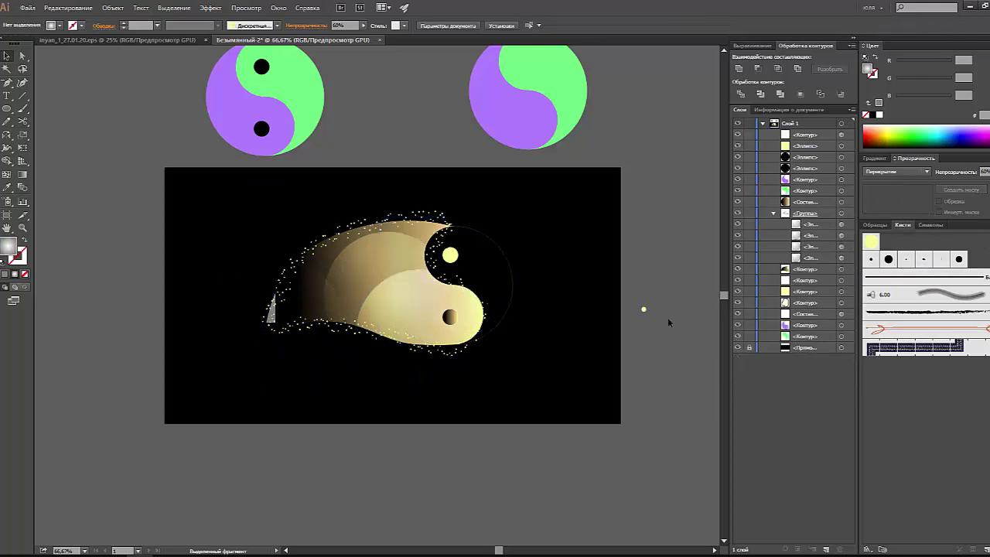
click(773, 212)
click(841, 134)
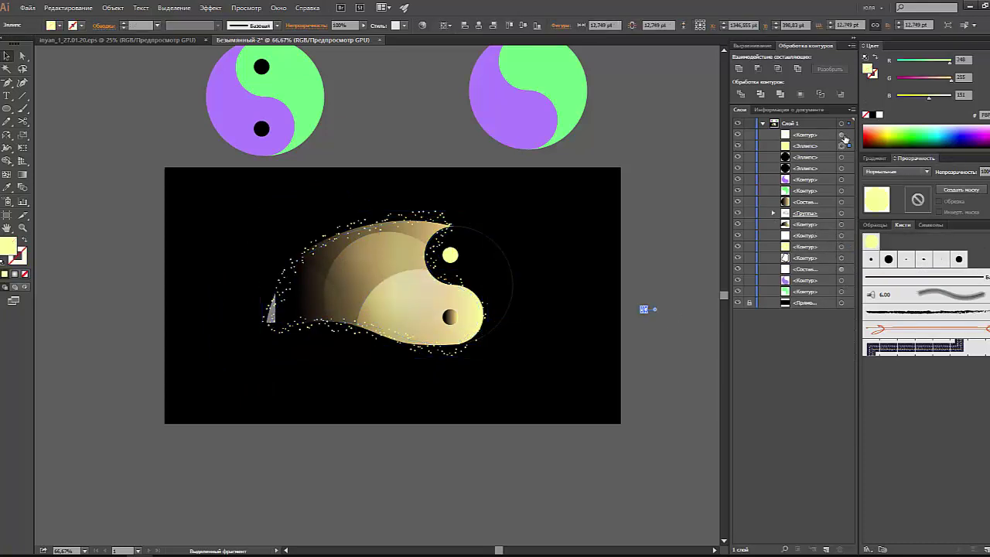
Expand the sparkle scatter brush into separate dots via Object > Expand Appearance
click(113, 8)
click(154, 133)
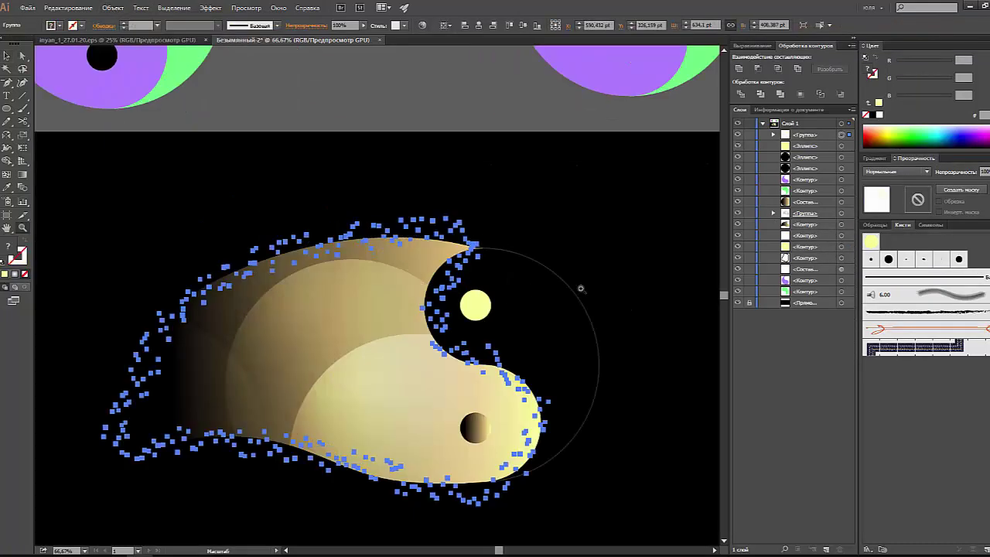
drag(579, 287, 696, 287)
key(v)
key(ctrl+1)
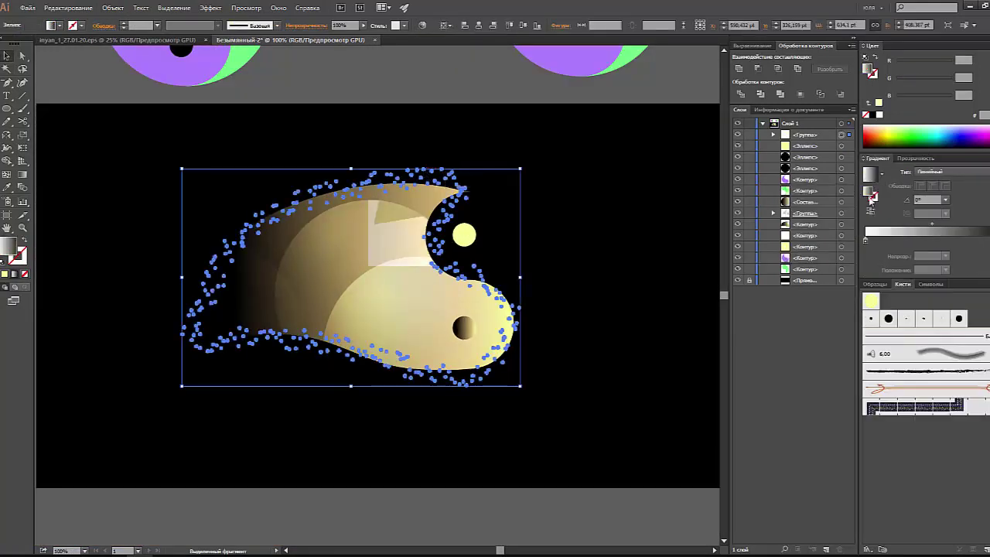
Set the expanded sparkle dots to Overlay blending and zoom out to the whole page
click(895, 170)
click(889, 263)
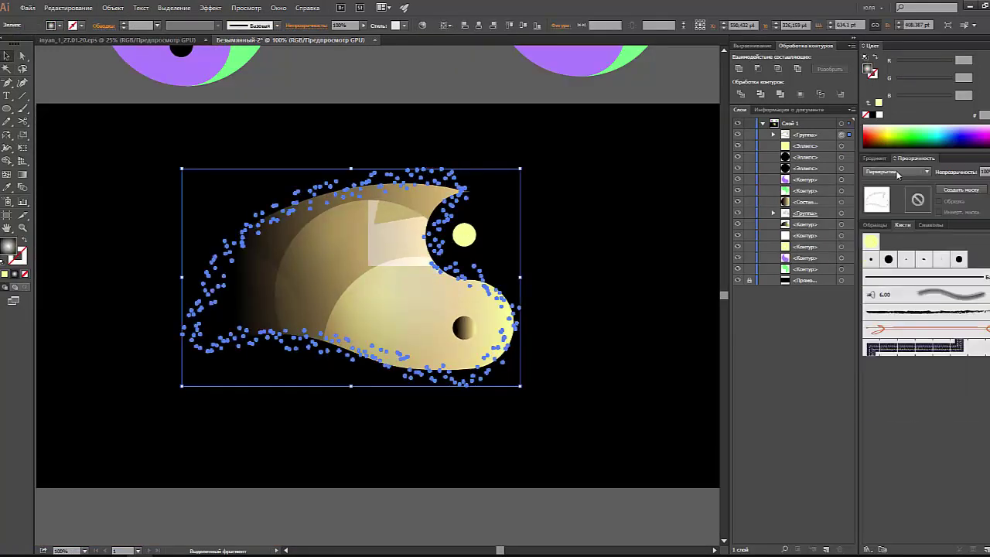
click(875, 158)
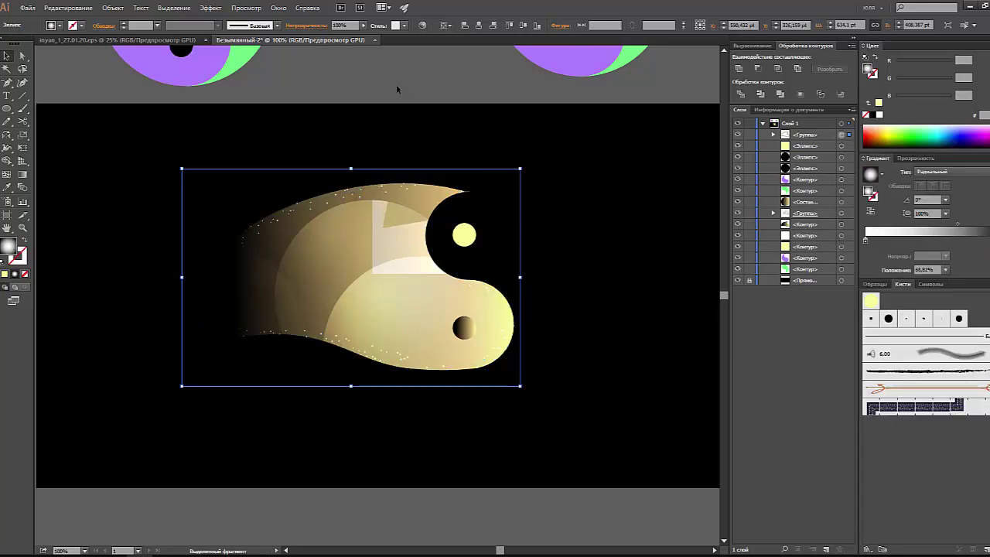
key(ctrl+minus)
key(ctrl+minus)
click(394, 141)
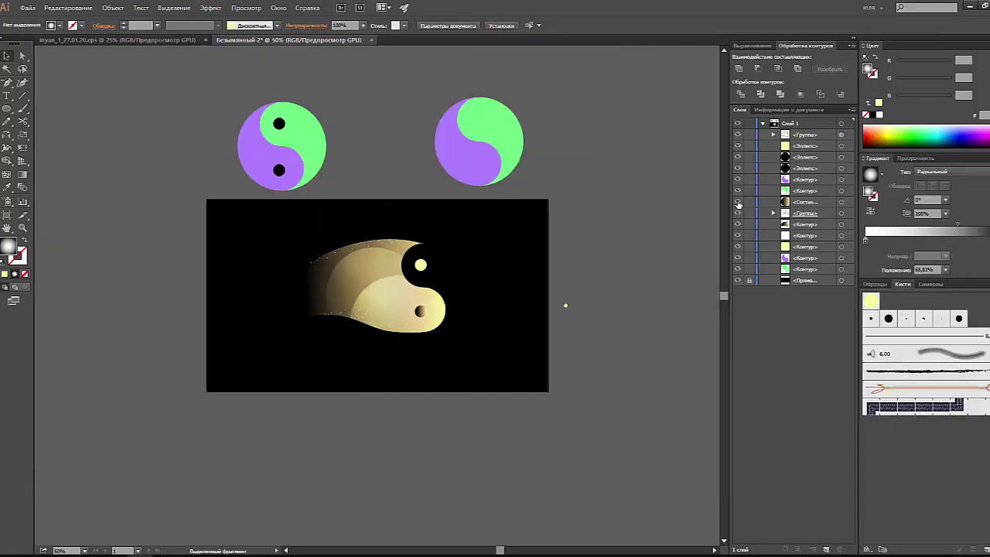
click(842, 223)
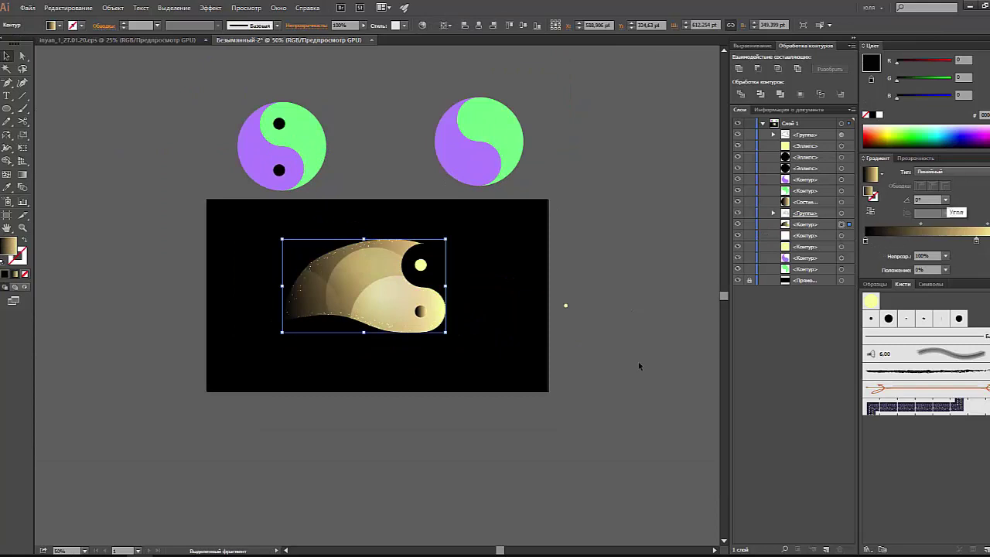
click(659, 290)
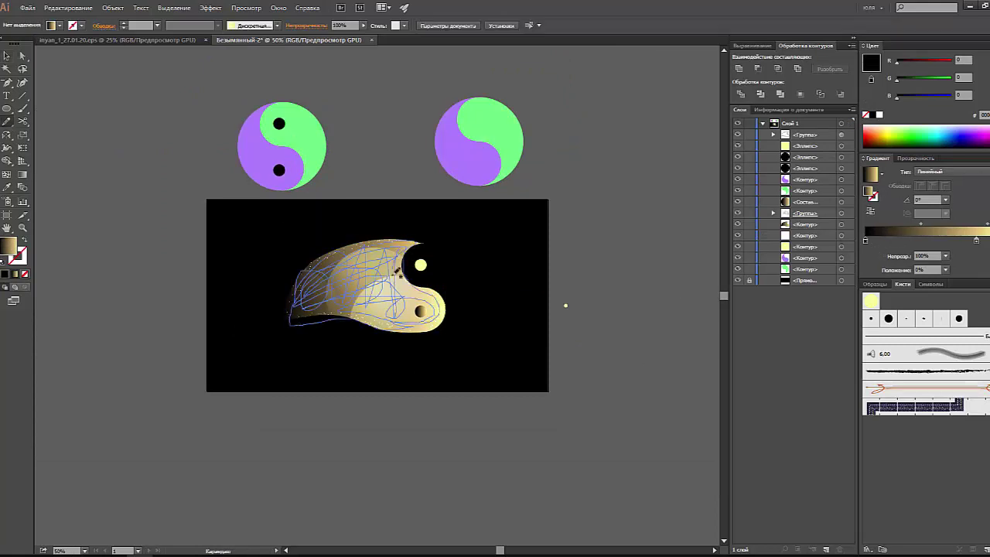
Group the comet's parts with Object > Group and zoom in to inspect the sparkle dots
key(ctrl+z)
key(ctrl+z)
key(ctrl+z)
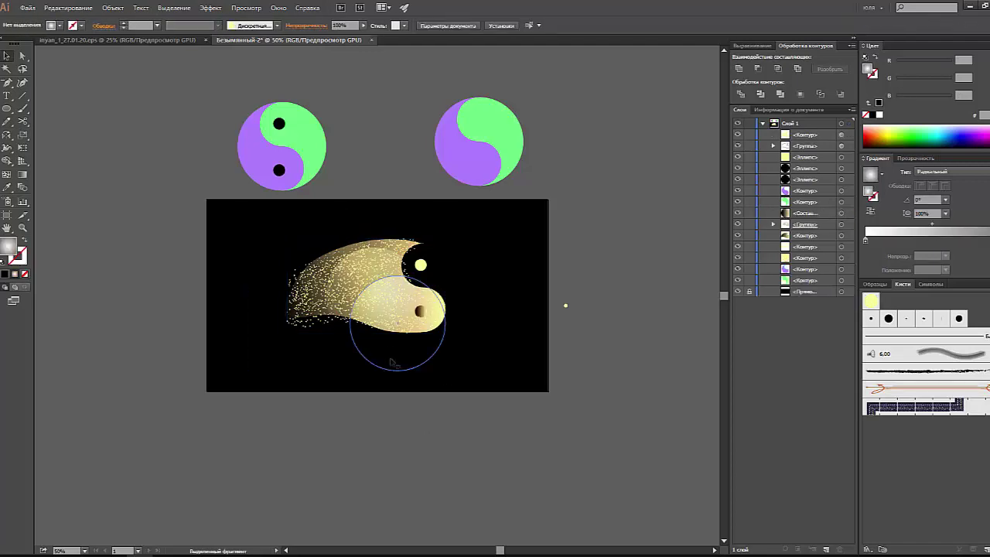
scroll(393, 362, up, 1)
click(316, 230)
click(112, 7)
click(317, 229)
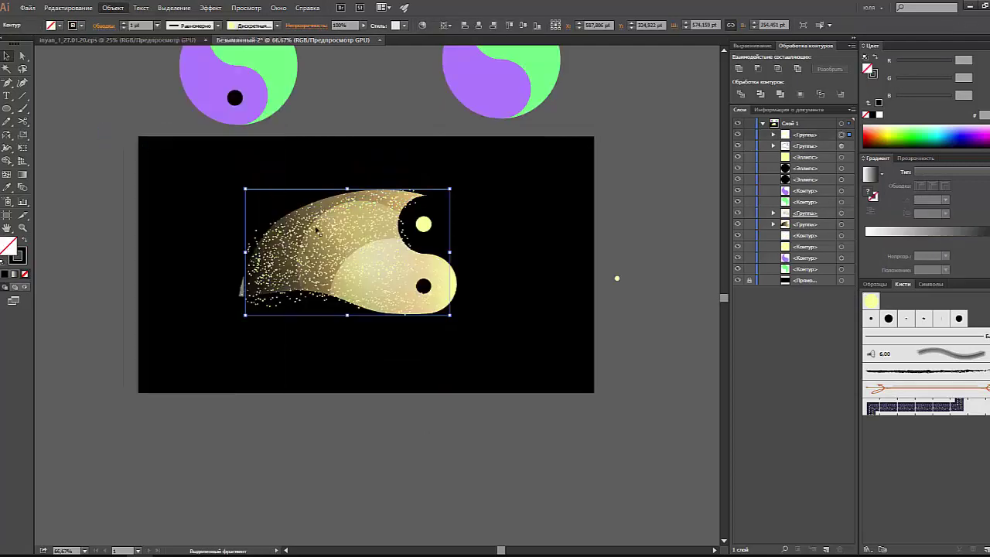
key(z)
drag(341, 200, 354, 210)
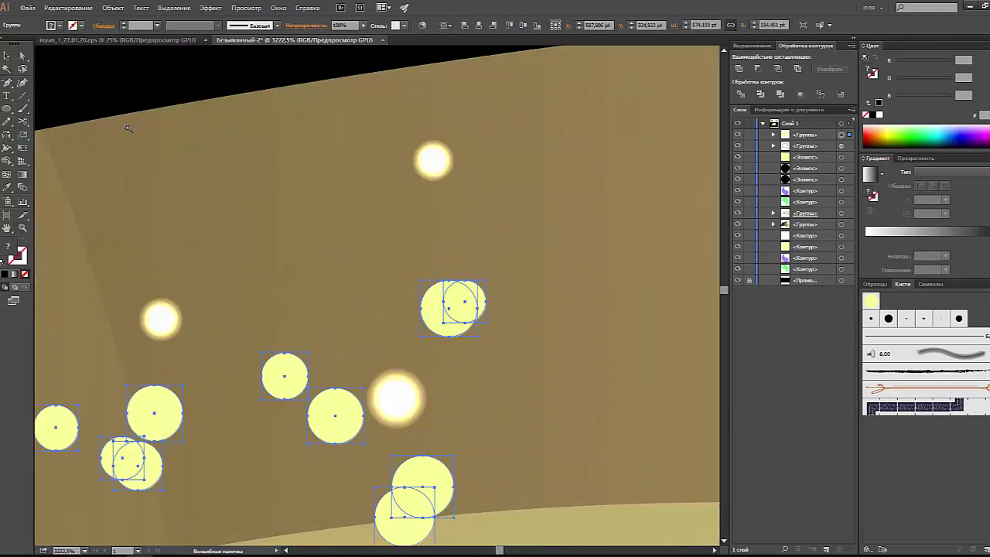
key(ctrl+0)
Eyedrop the radial glow gradient onto the sparkles and adjust it in the Gradient panel
key(i)
click(274, 198)
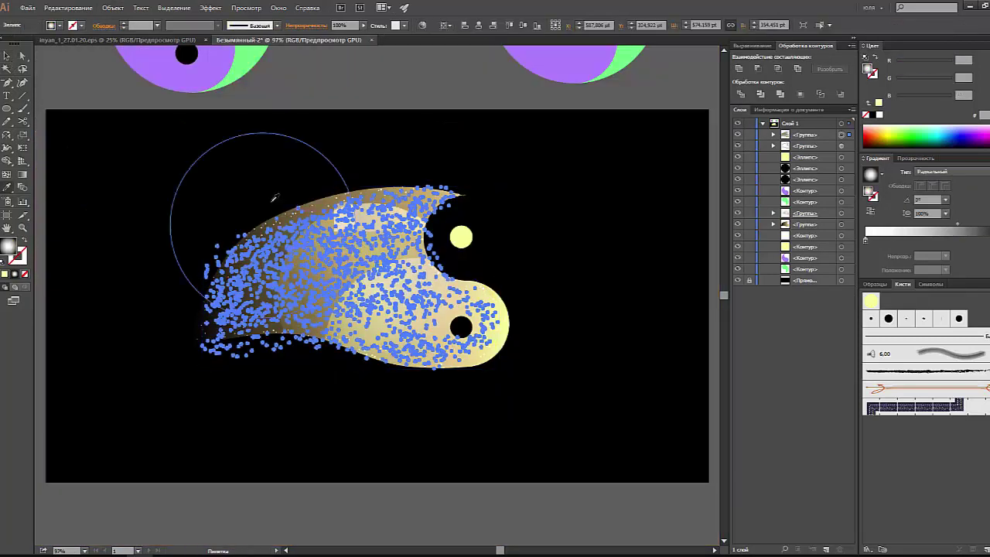
key(v)
click(662, 183)
click(309, 320)
click(916, 158)
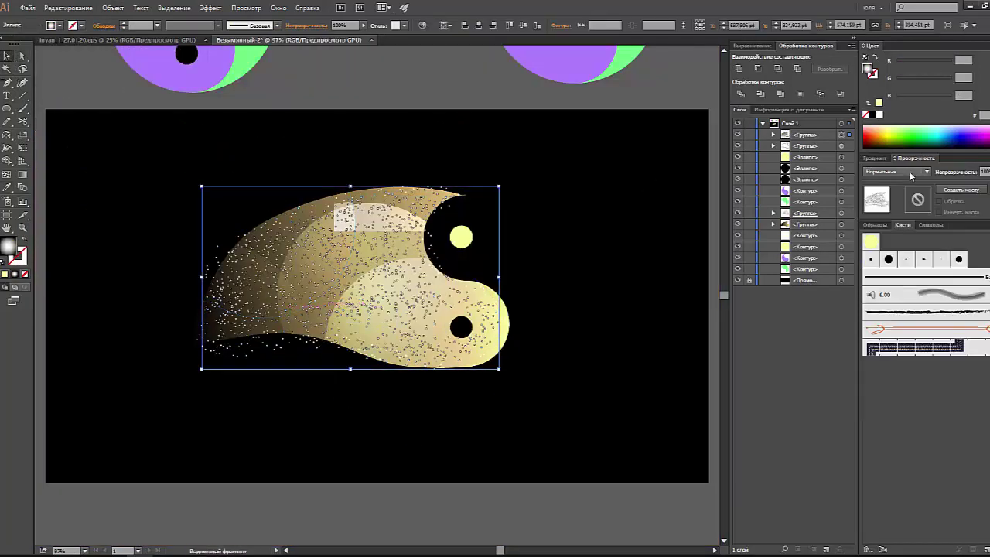
key(ctrl+F9)
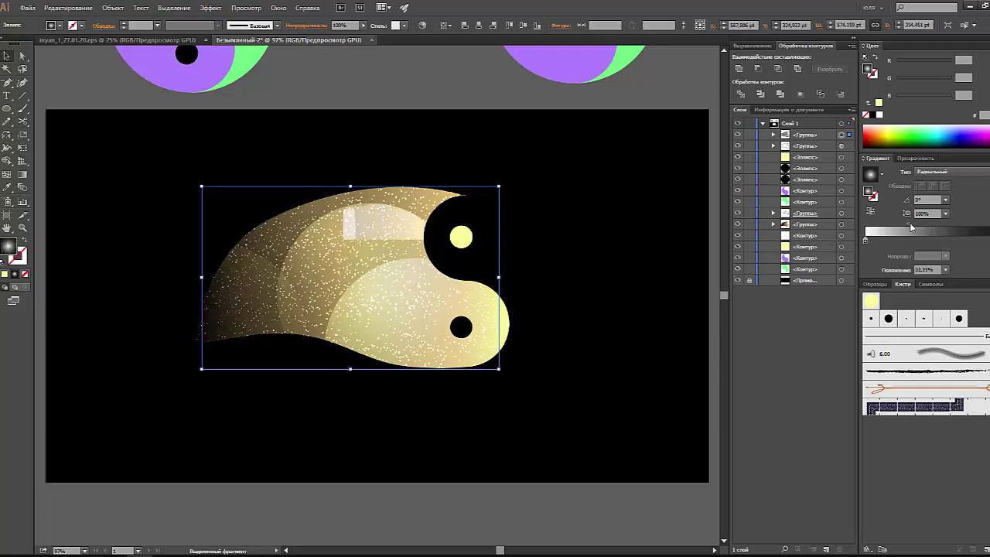
click(430, 87)
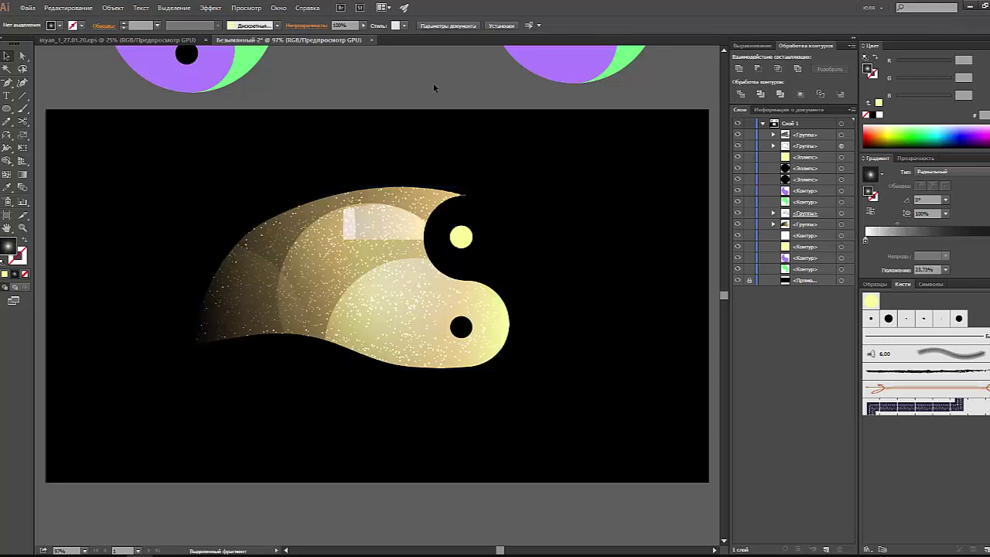
key(ctrl+minus)
key(ctrl+minus)
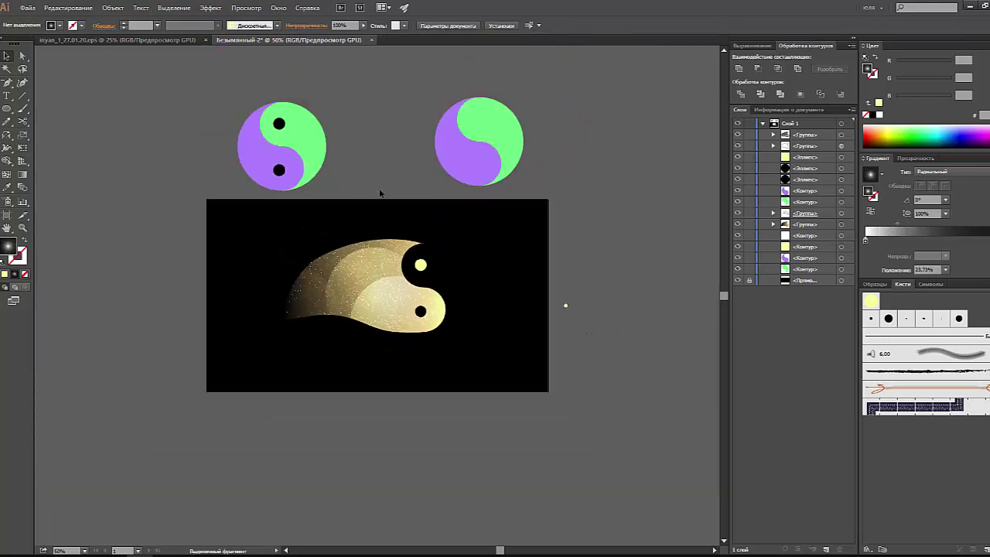
Lock the comet artwork and draw a Pencil path along its upper edge
key(v)
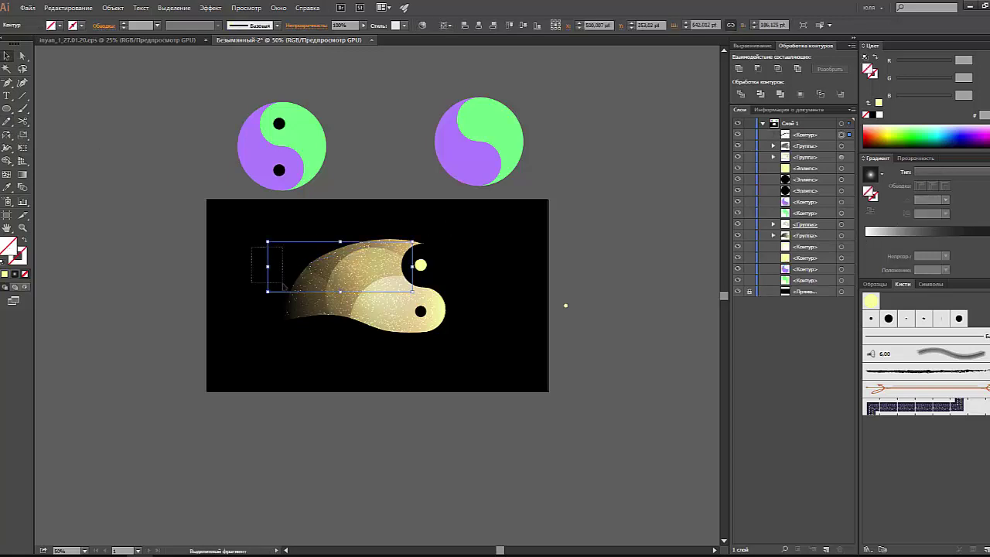
key(ctrl+a)
key(ctrl+2)
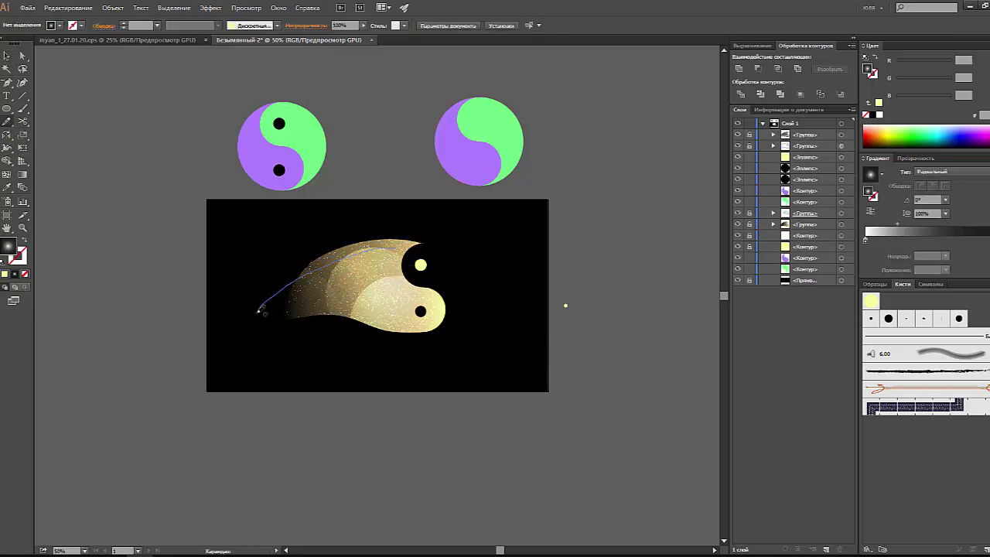
drag(261, 311, 256, 317)
Apply an artistic brush from the brush libraries to the path at 10 pt
click(866, 547)
click(796, 484)
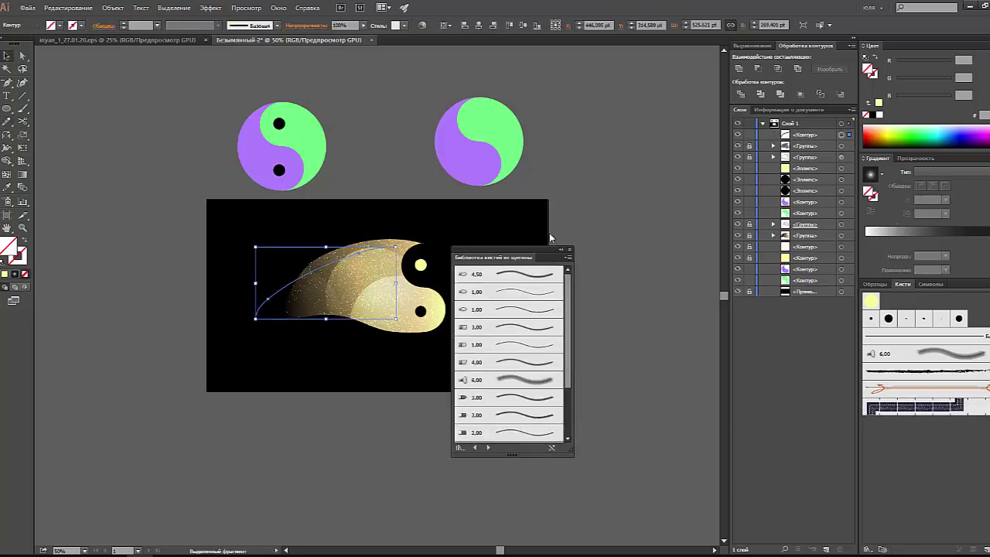
click(488, 447)
click(604, 324)
click(624, 221)
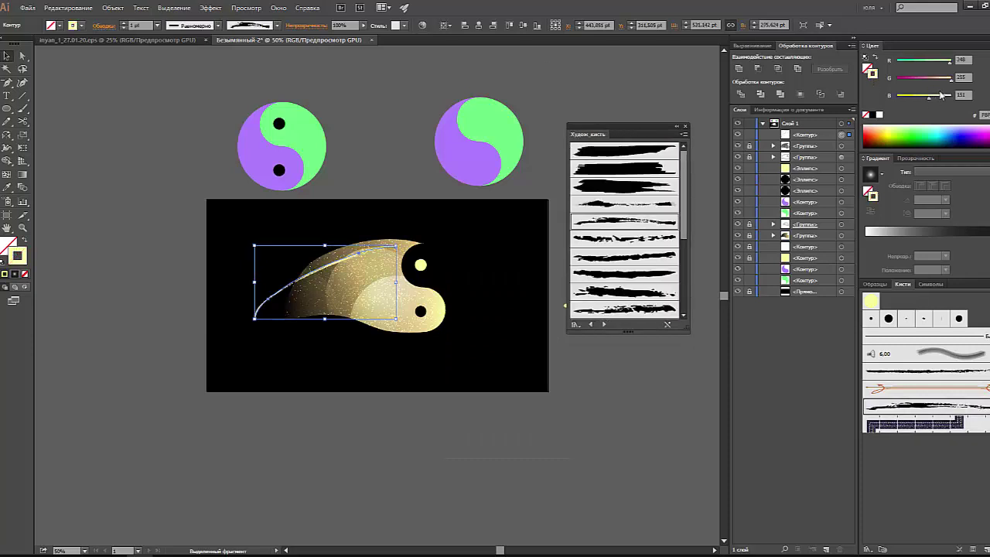
click(157, 25)
click(183, 177)
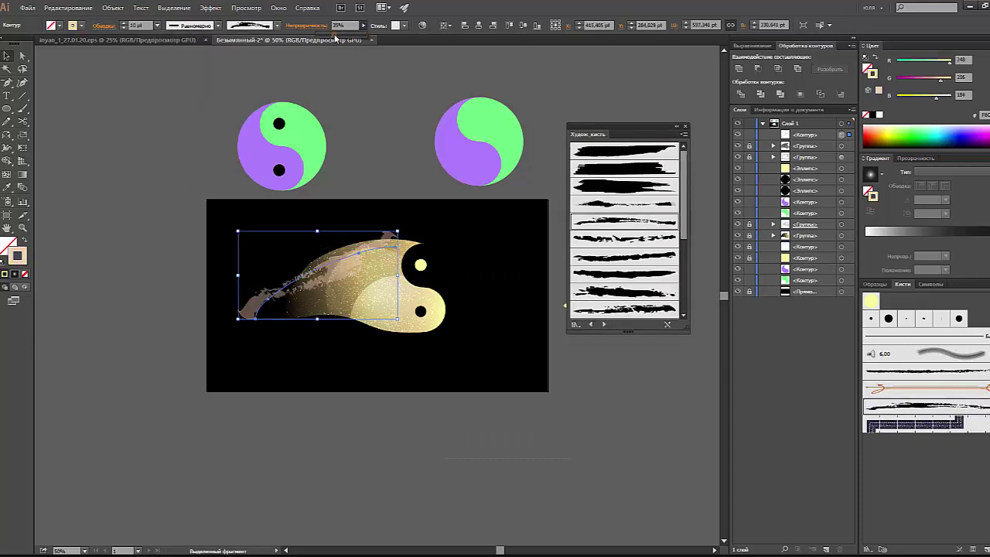
text(85)
Settle on a grainy Dry Brush style for the stroke at 100% opacity
click(915, 158)
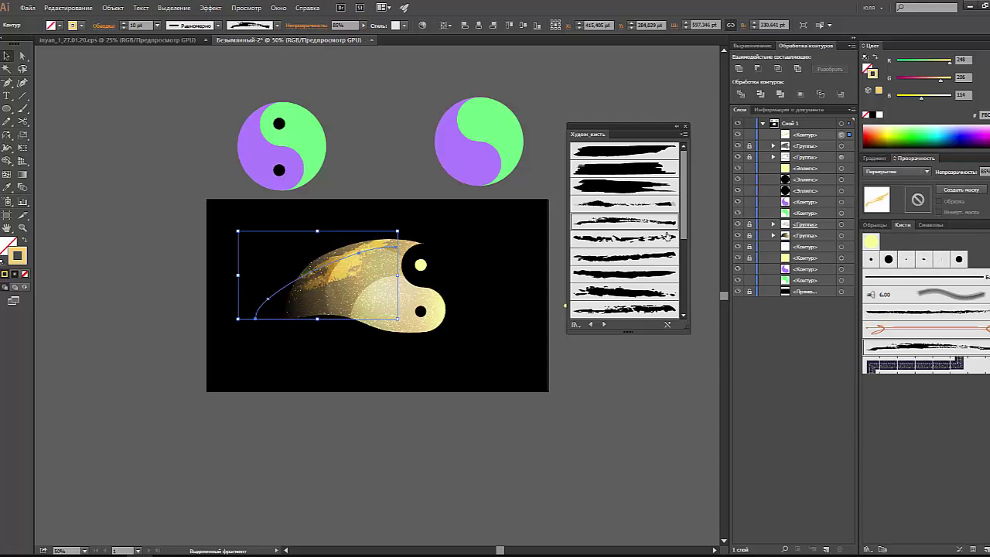
click(665, 237)
click(657, 203)
click(654, 255)
click(650, 273)
click(646, 185)
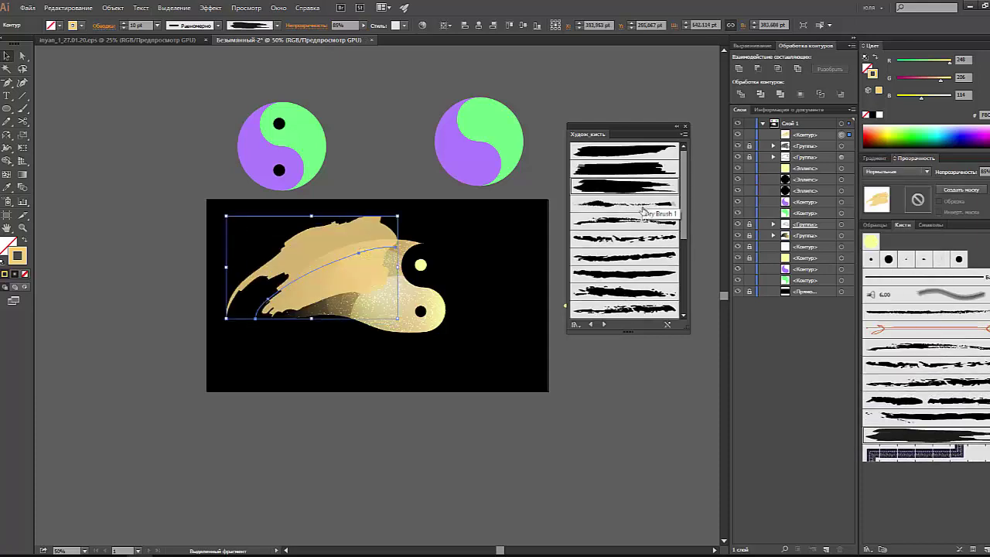
click(647, 211)
text(100)
key(Return)
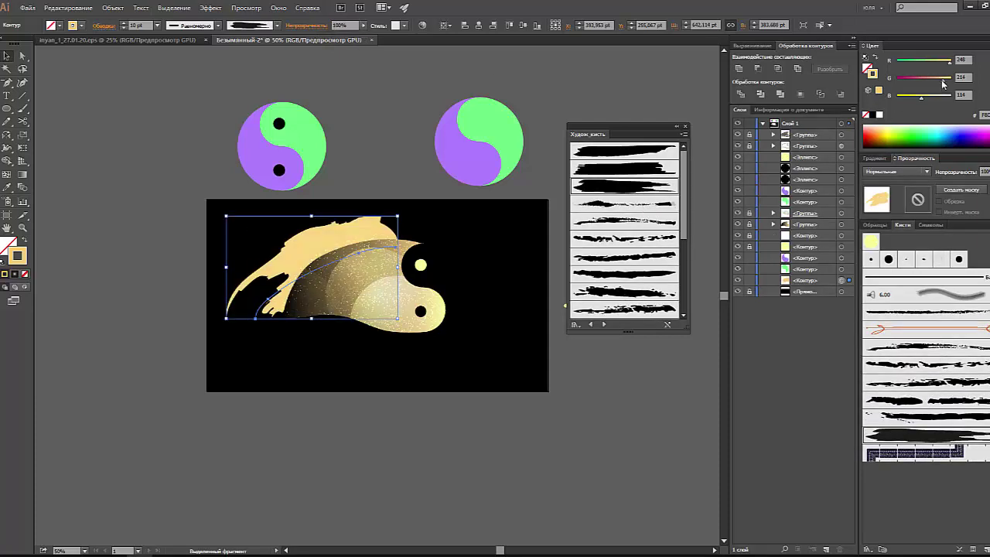
Fill the comet body bright yellow and Alt-drag a copy of the brush stroke below
click(842, 236)
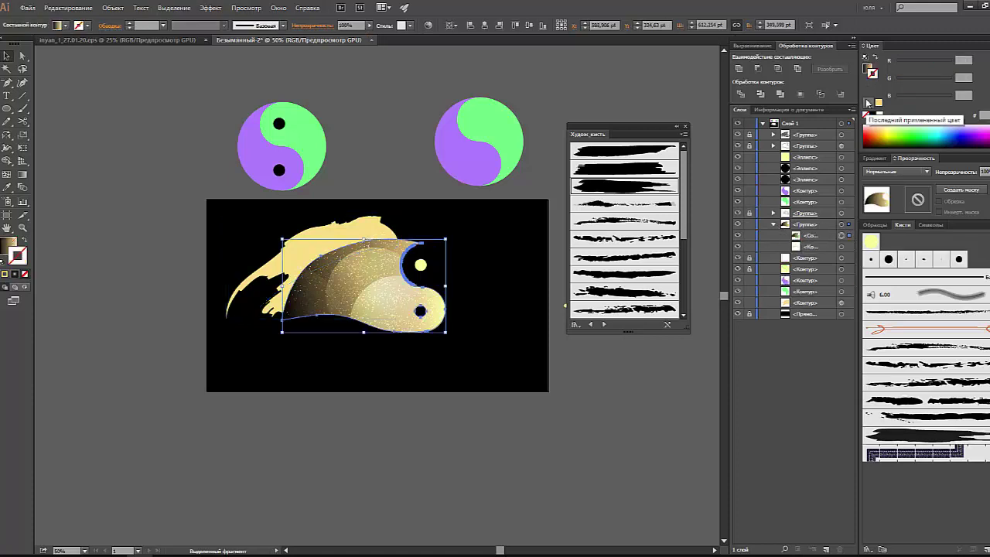
click(887, 129)
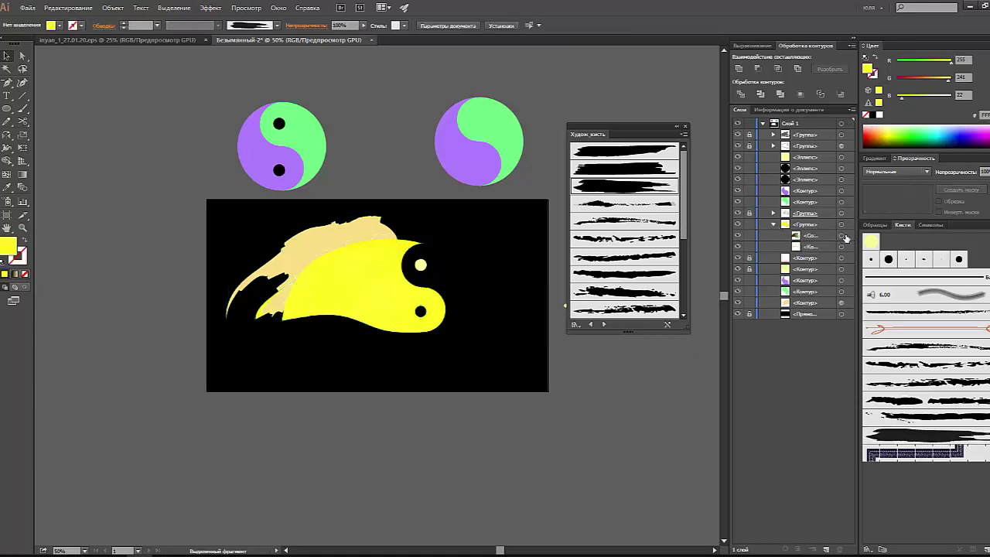
click(368, 220)
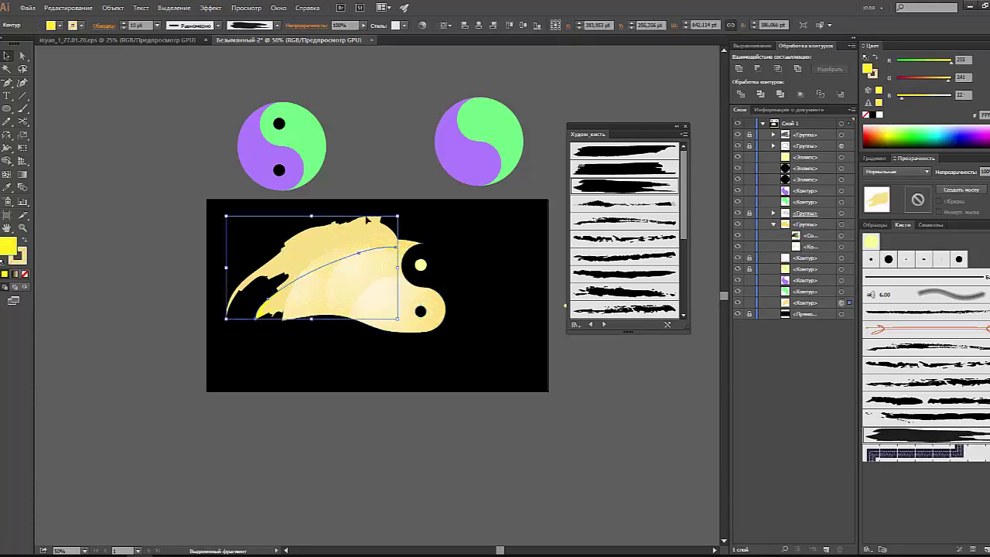
drag(278, 290, 278, 398)
click(113, 7)
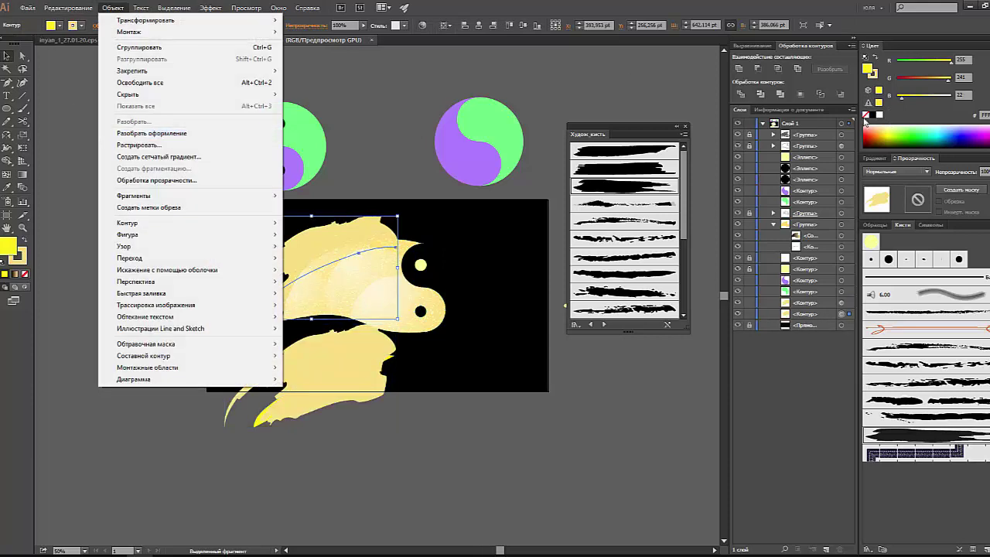
Expand the copied stroke, rotate it, and duplicate it shifted up and right
click(151, 133)
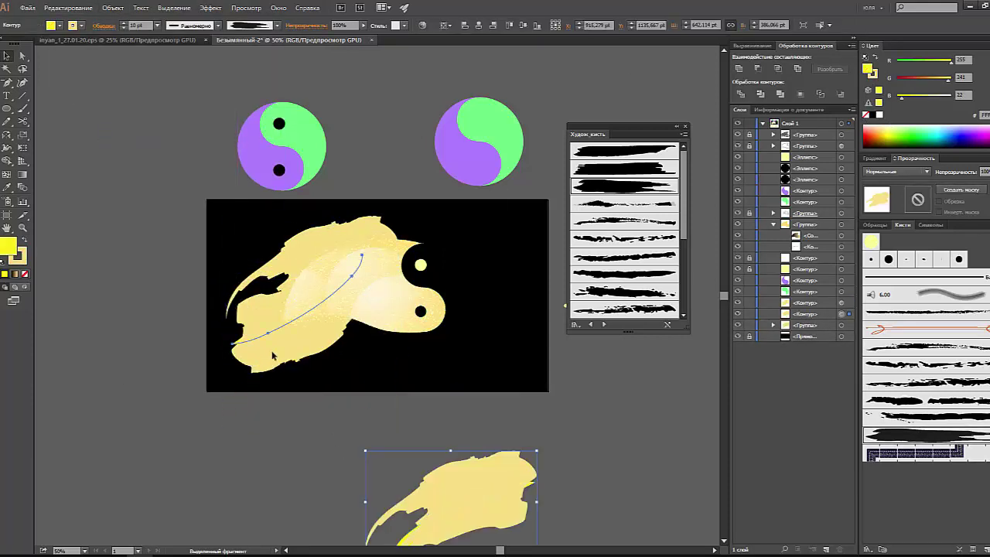
click(272, 355)
drag(232, 360, 319, 331)
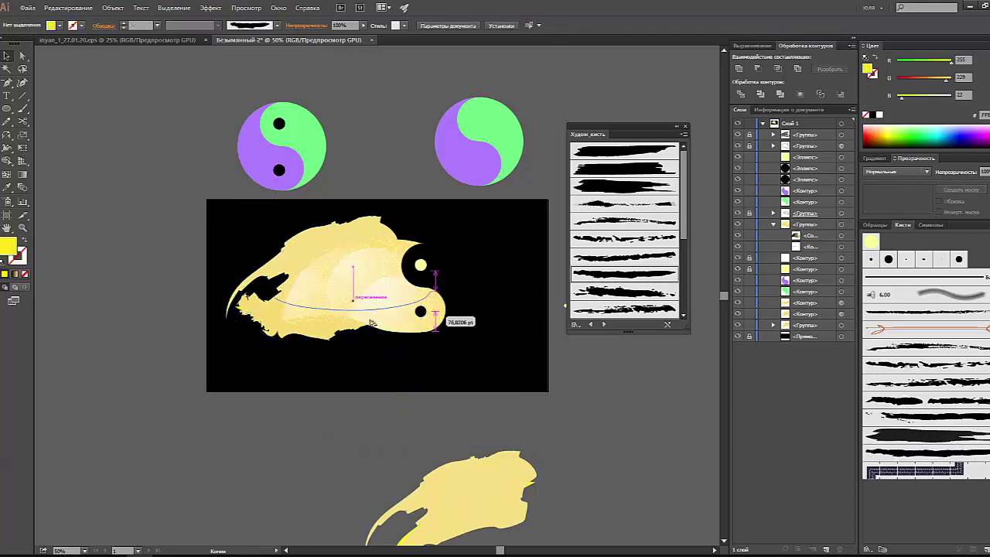
drag(309, 309, 333, 294)
Give the stroke copies different artistic brushes, adding another copy shifted up-left
click(622, 252)
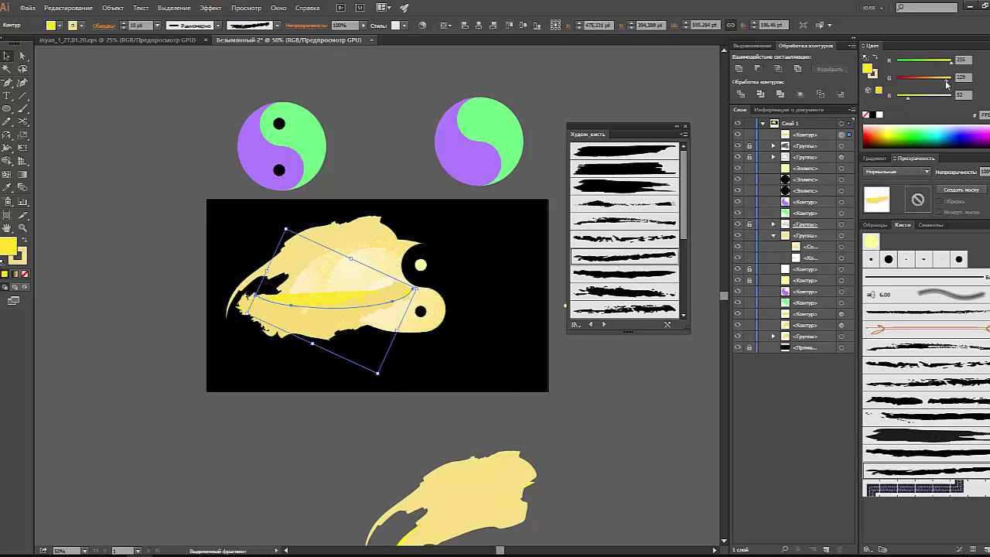
click(652, 206)
click(642, 223)
drag(429, 294, 404, 265)
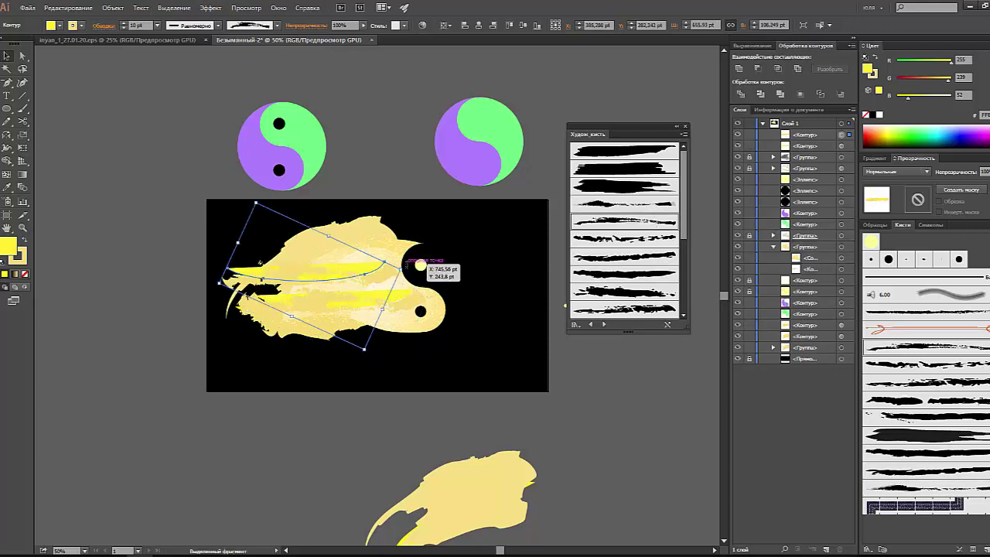
drag(259, 278, 263, 283)
scroll(616, 290, down, 2)
scroll(619, 298, down, 1)
click(619, 298)
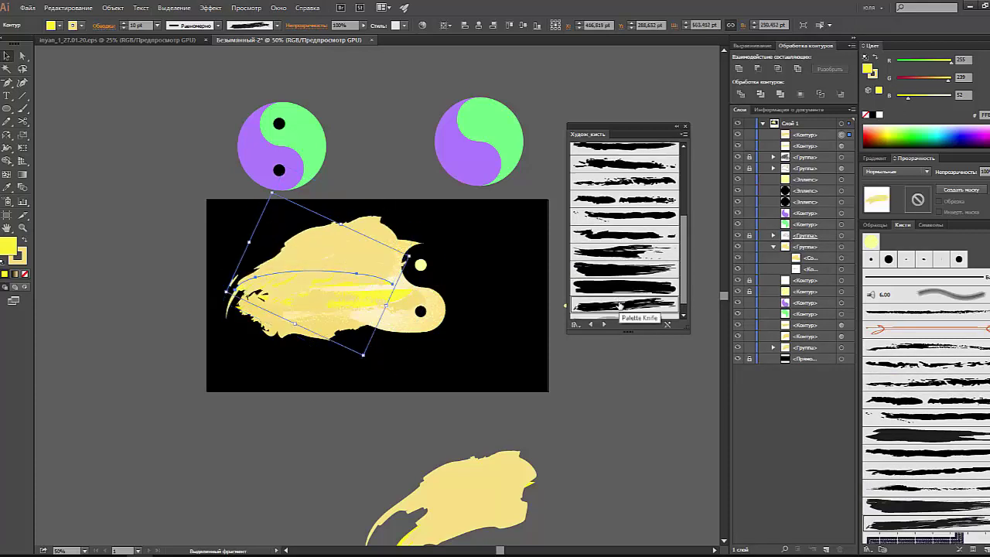
click(616, 277)
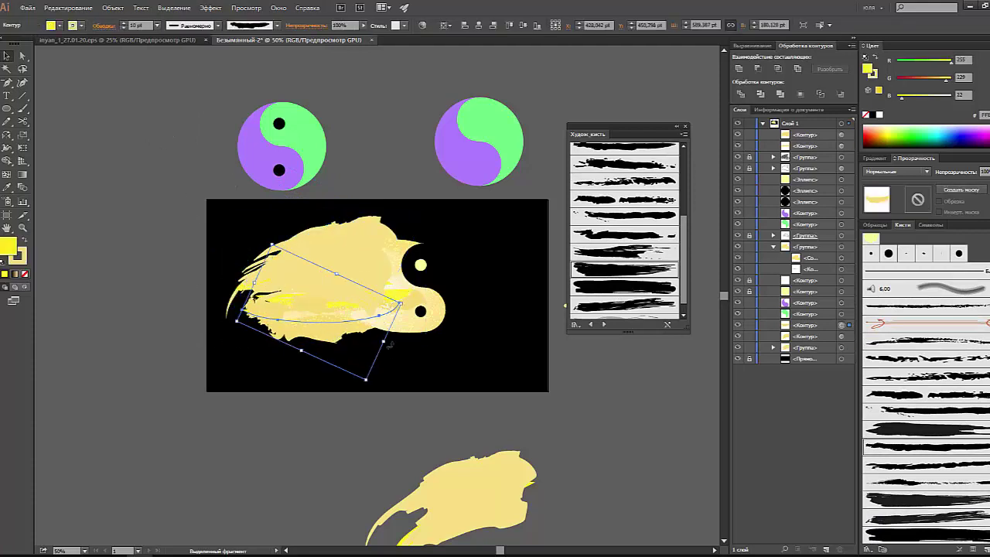
Curve the brush path out left, then stretch and shift the brush shapes into place
mouse_move(278, 288)
mouse_down()
mouse_move(281, 309)
mouse_move(427, 329)
mouse_up()
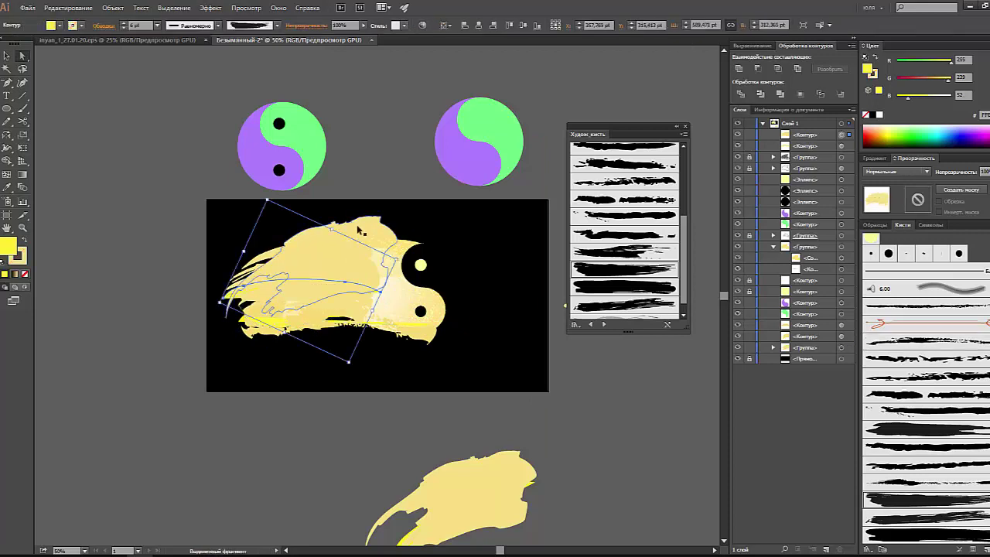
drag(345, 319, 224, 294)
click(391, 219)
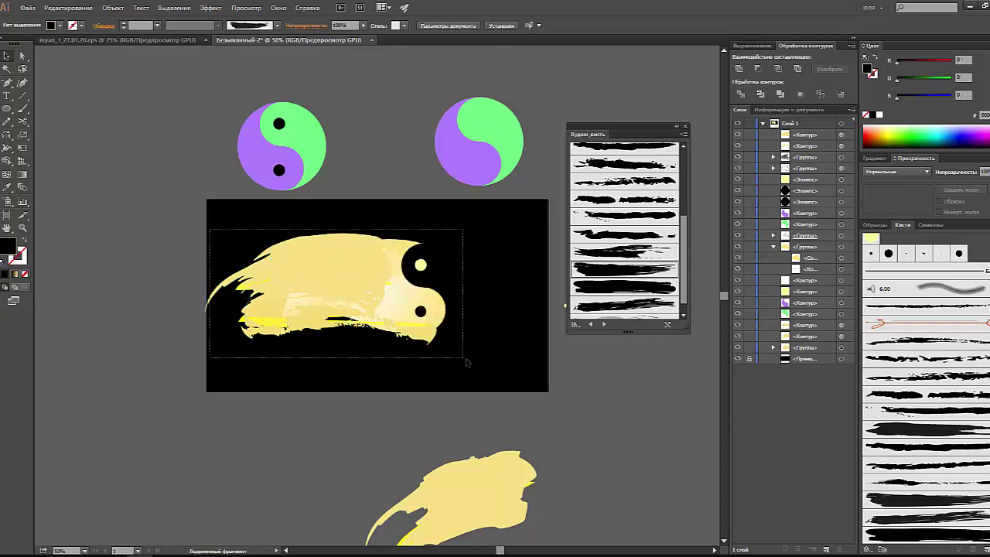
drag(203, 231, 464, 358)
drag(209, 292, 220, 293)
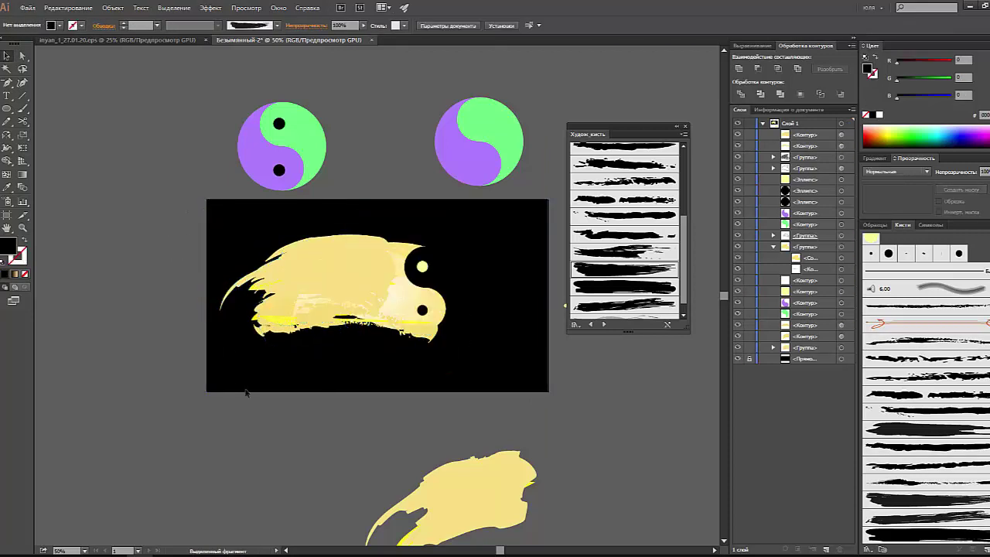
drag(425, 326, 448, 326)
click(787, 263)
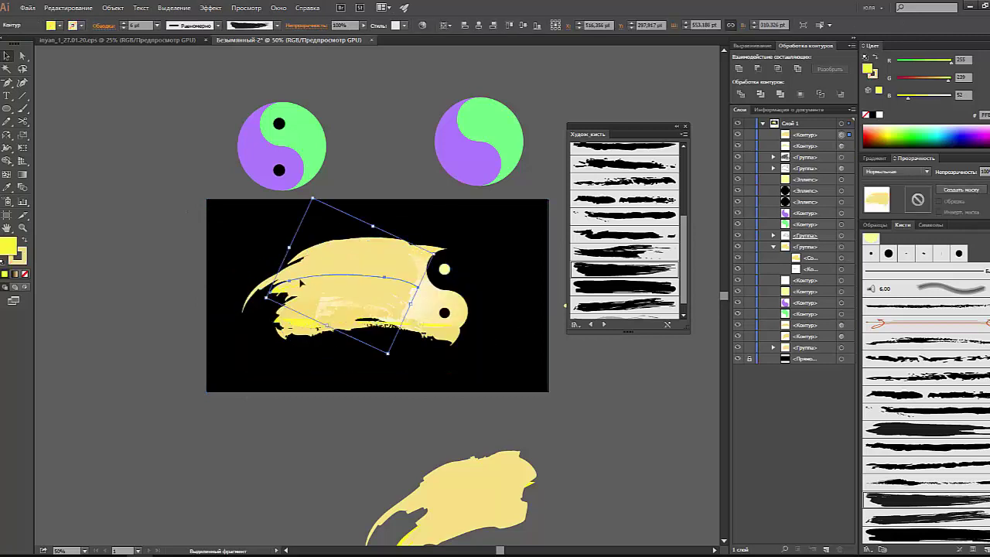
Set the brush group to Screen, apply the gold gradient, and move it up-left
click(893, 171)
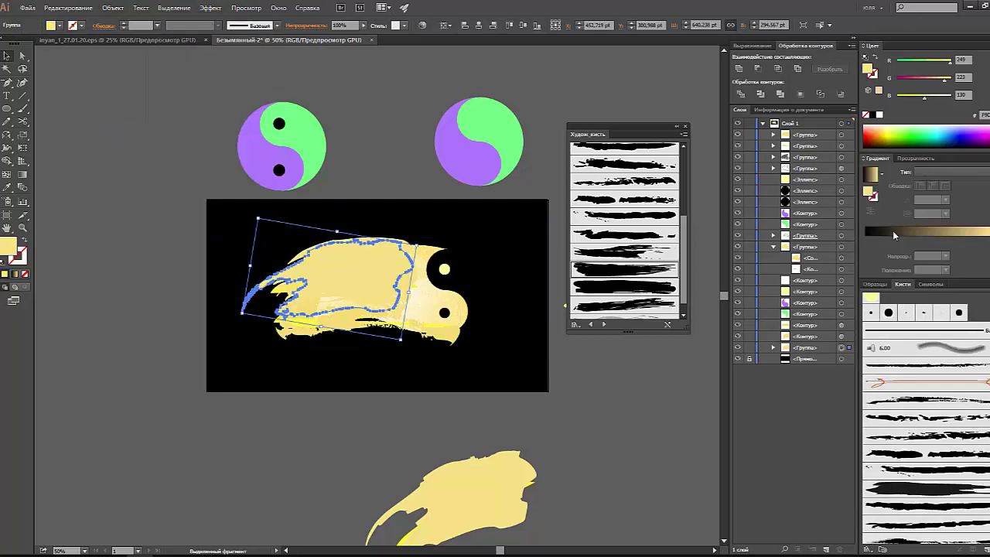
click(889, 232)
key(ctrl+shift+bracketright)
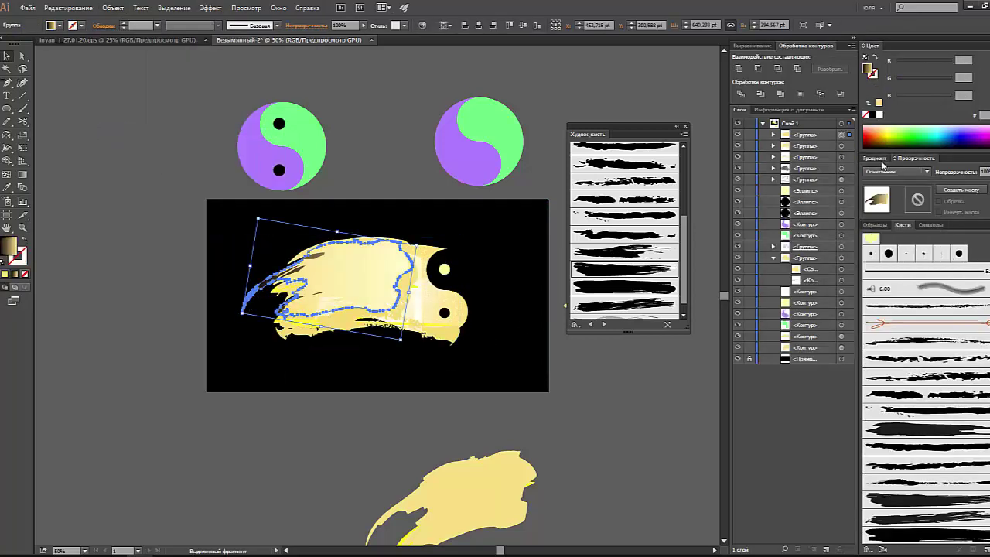
click(882, 164)
click(595, 360)
click(773, 258)
click(847, 179)
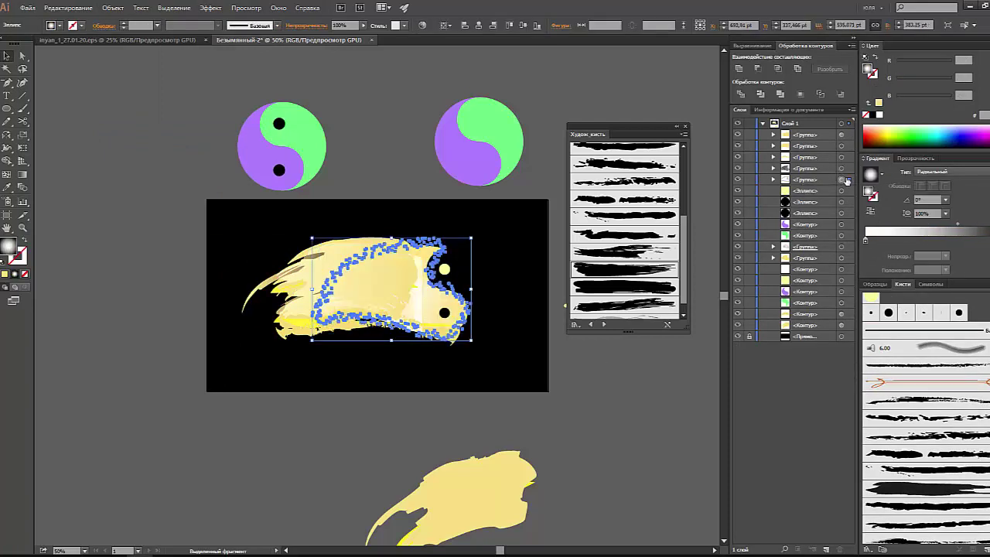
drag(842, 255, 804, 146)
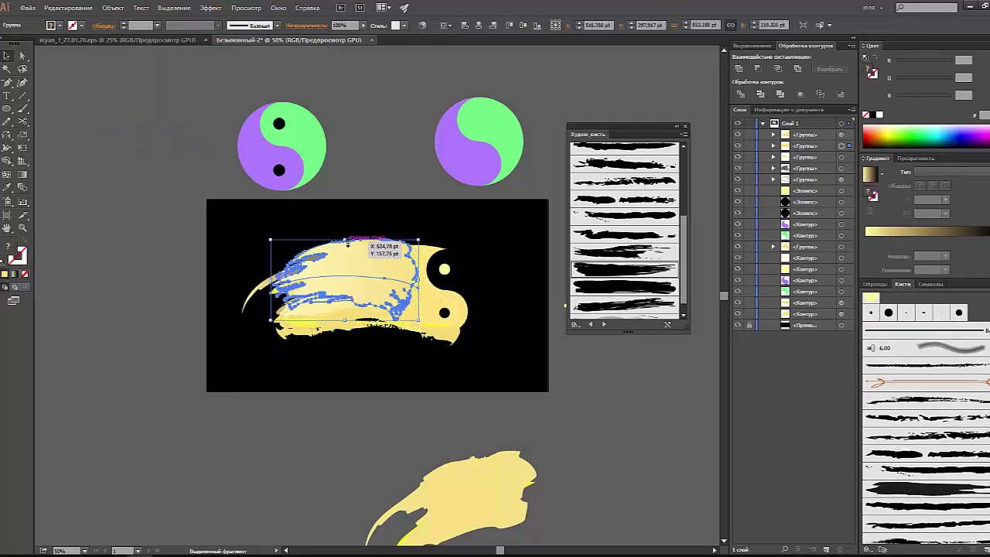
mouse_move(396, 259)
mouse_down()
mouse_move(234, 199)
mouse_move(180, 100)
mouse_move(354, 281)
mouse_up()
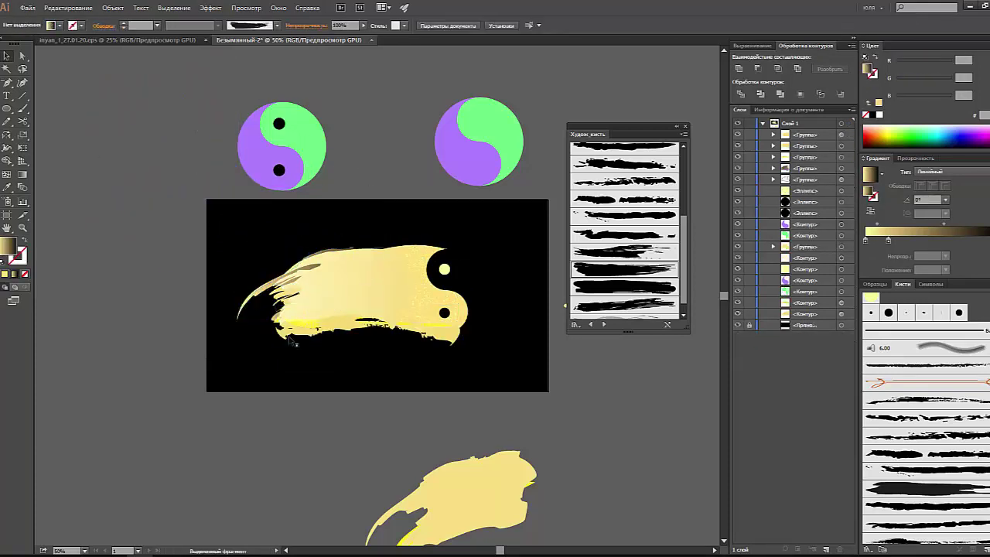
Give the comet's bottom path a rough art brush at 9 pt
click(317, 329)
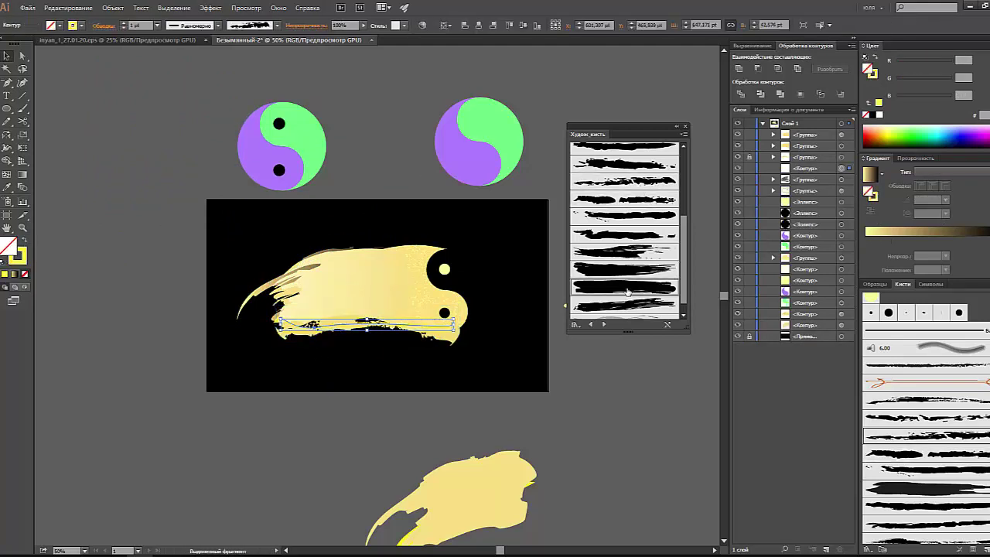
click(625, 285)
click(156, 26)
click(169, 166)
click(155, 25)
Make the bottom stroke 6 pt, send it to back, set Lighten, and expand its appearance
click(172, 130)
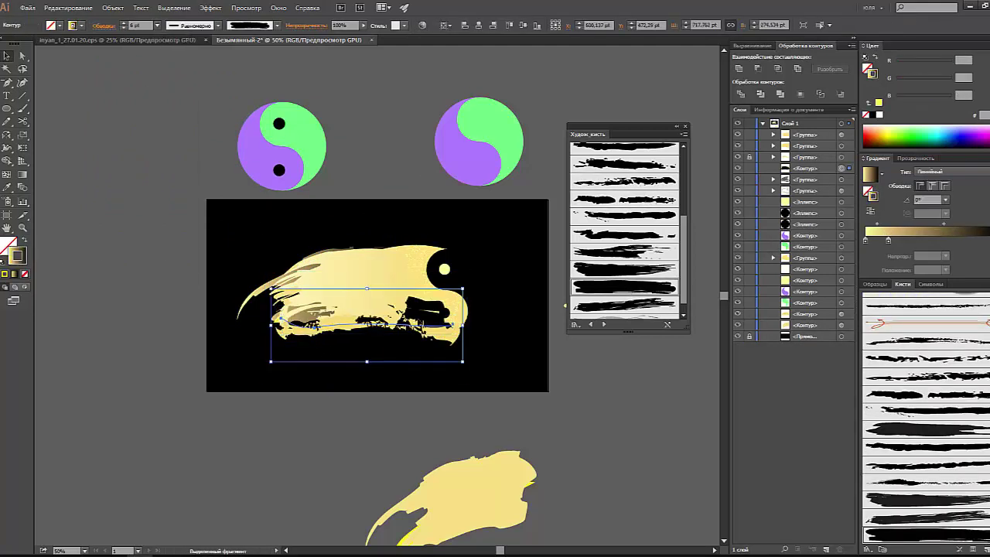
key(ctrl+shift+bracketleft)
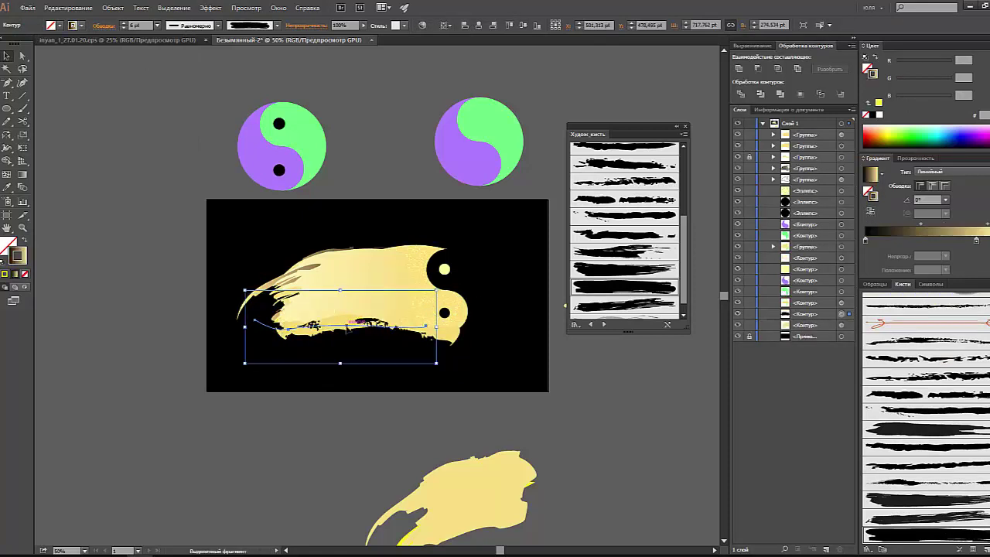
click(915, 158)
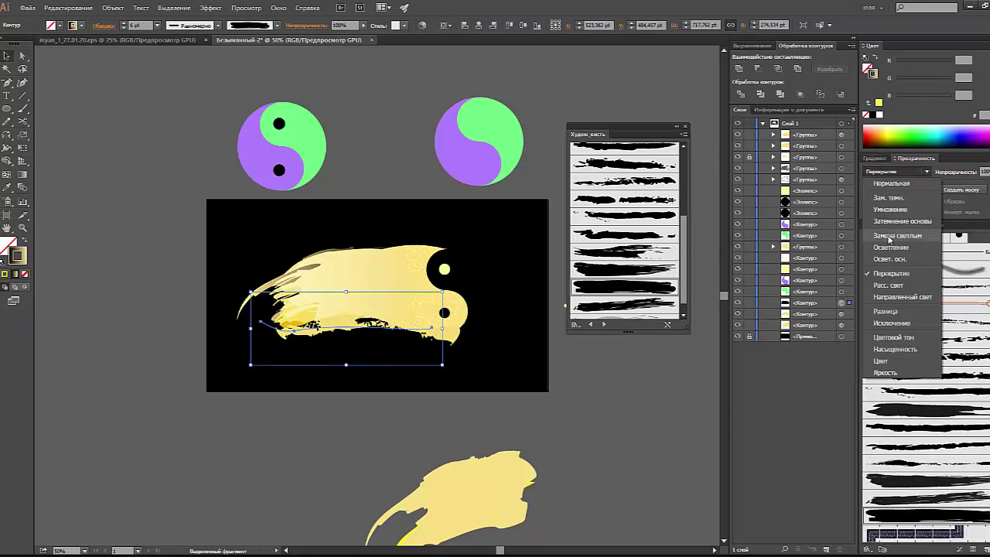
click(897, 241)
click(113, 7)
click(155, 133)
Set the expanded stroke group to Overlay, apply the gold gradient, and move it up-left
key(a)
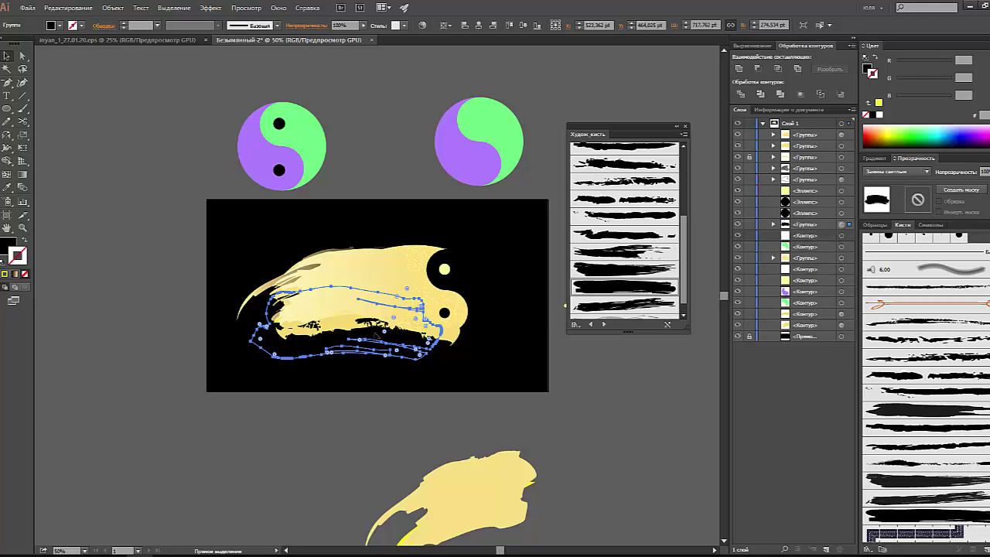
click(897, 171)
click(897, 255)
click(897, 171)
click(897, 270)
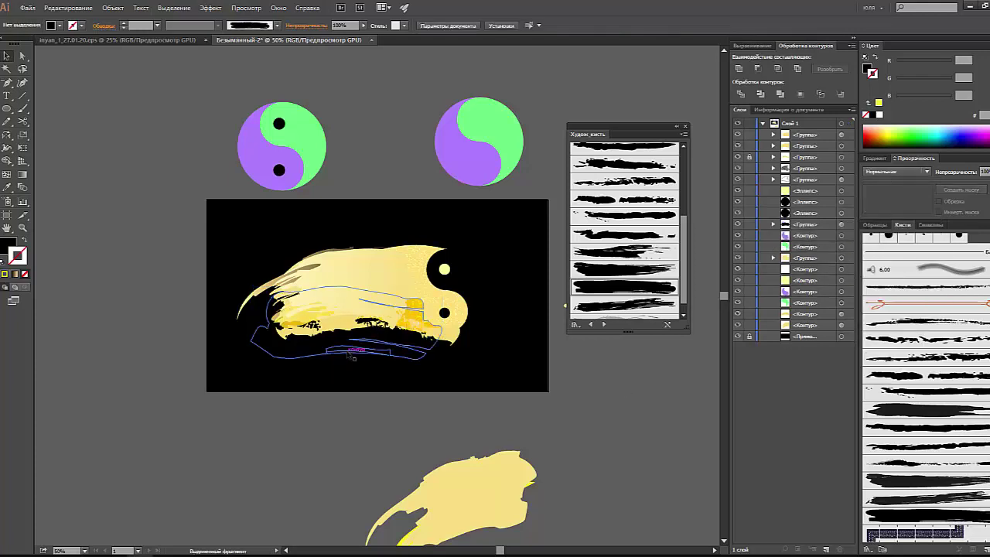
click(873, 157)
drag(419, 358, 431, 340)
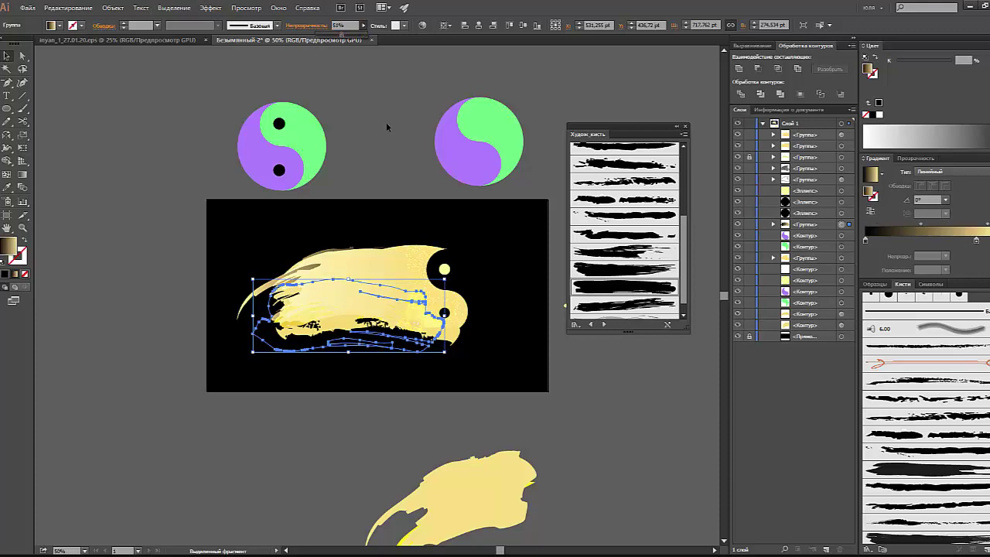
drag(352, 338, 320, 305)
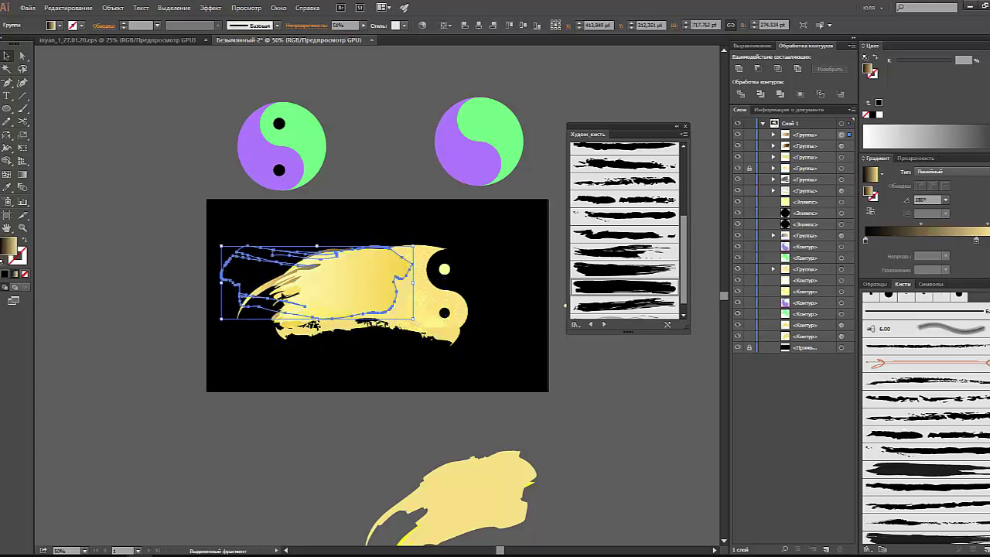
Switch the Color panel to HSB with the sparkle-scatter shape selected
click(462, 306)
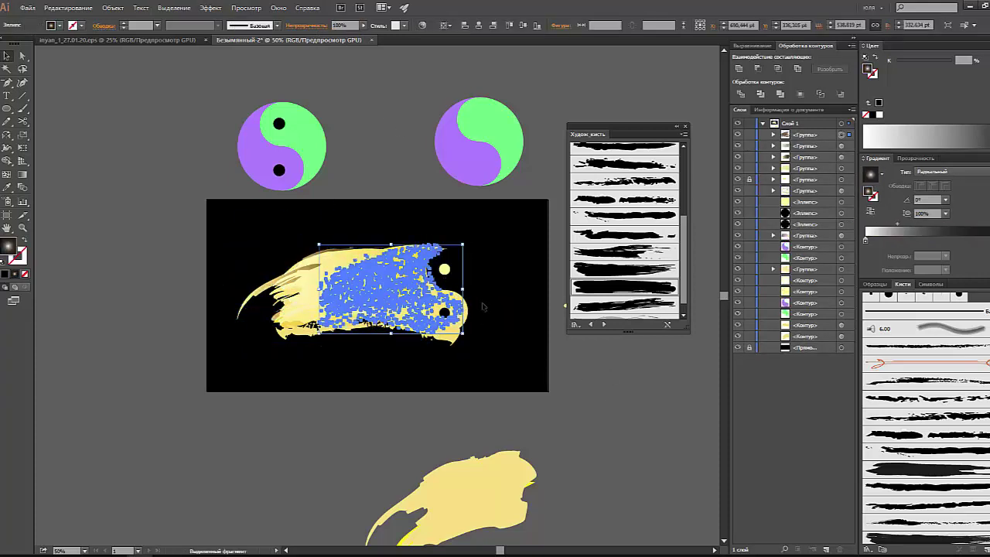
click(631, 344)
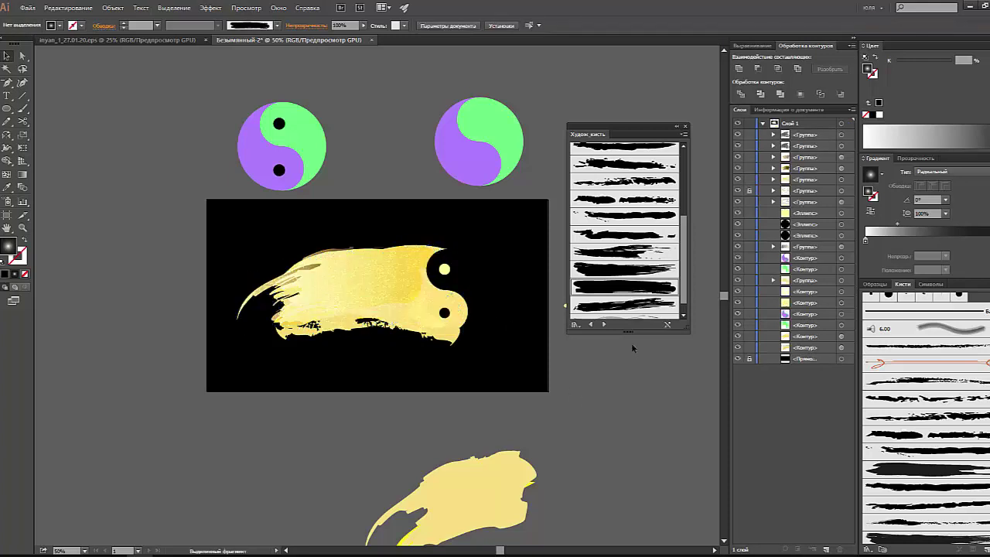
click(469, 303)
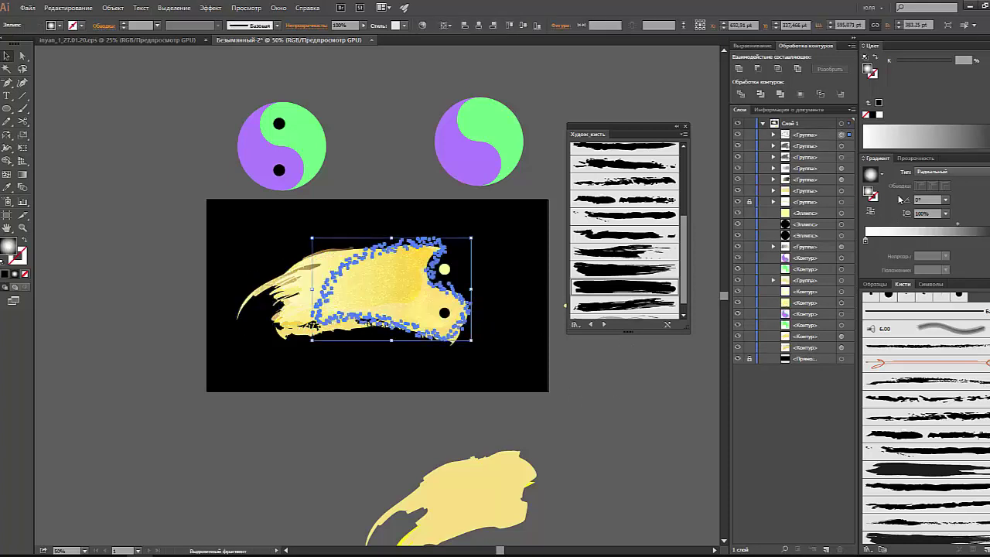
click(983, 45)
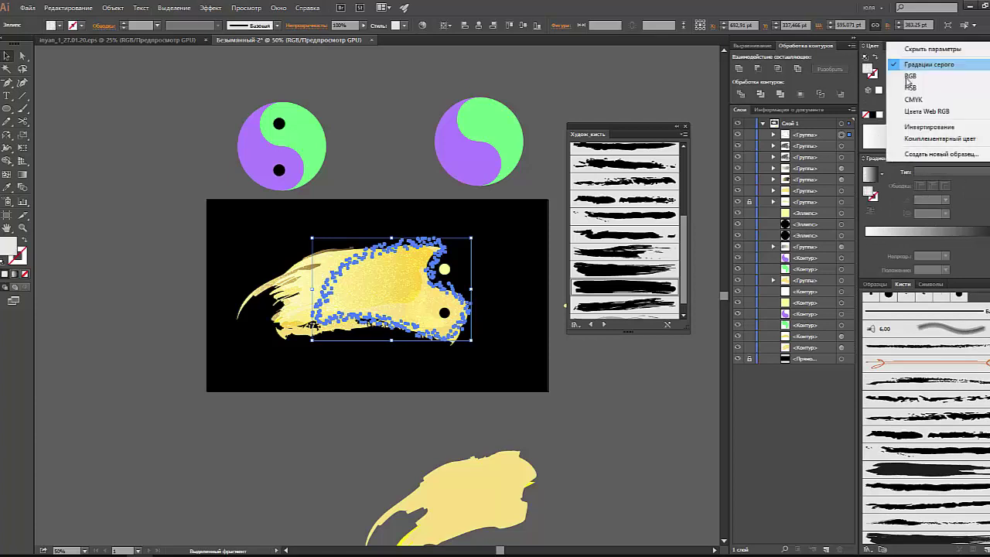
click(910, 88)
click(495, 240)
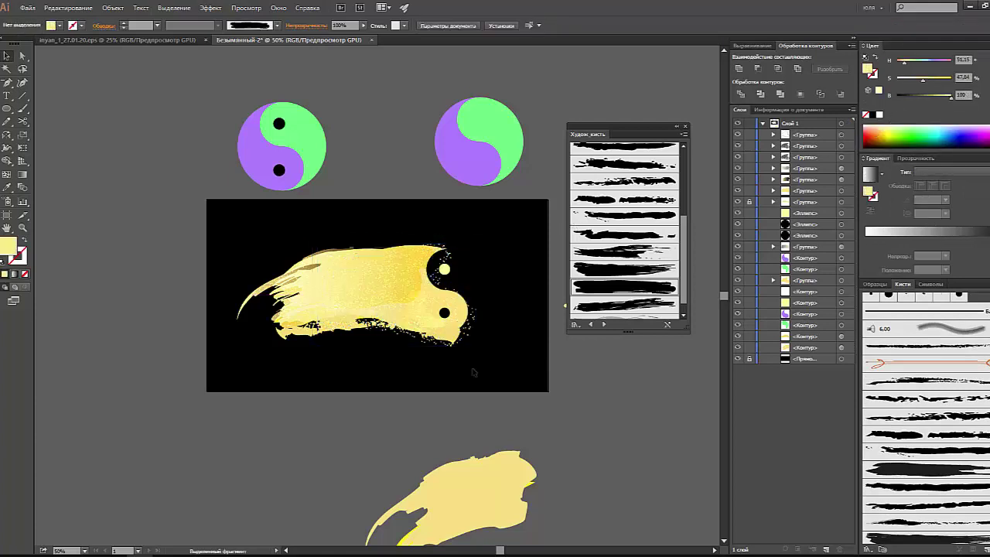
double_click(267, 332)
key(Escape)
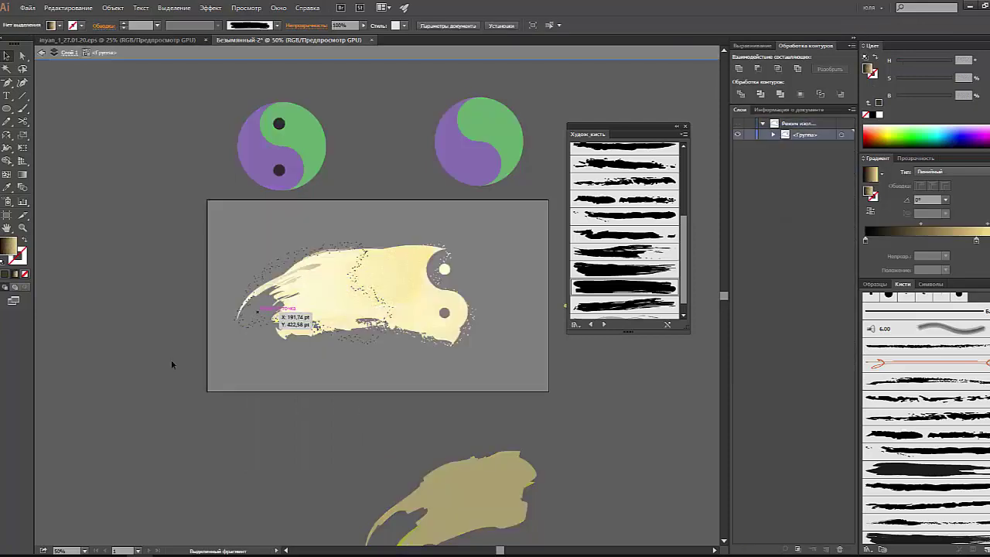
click(251, 331)
Draw a circle left of the artboard with a radial gradient and Color Dodge blending
click(307, 396)
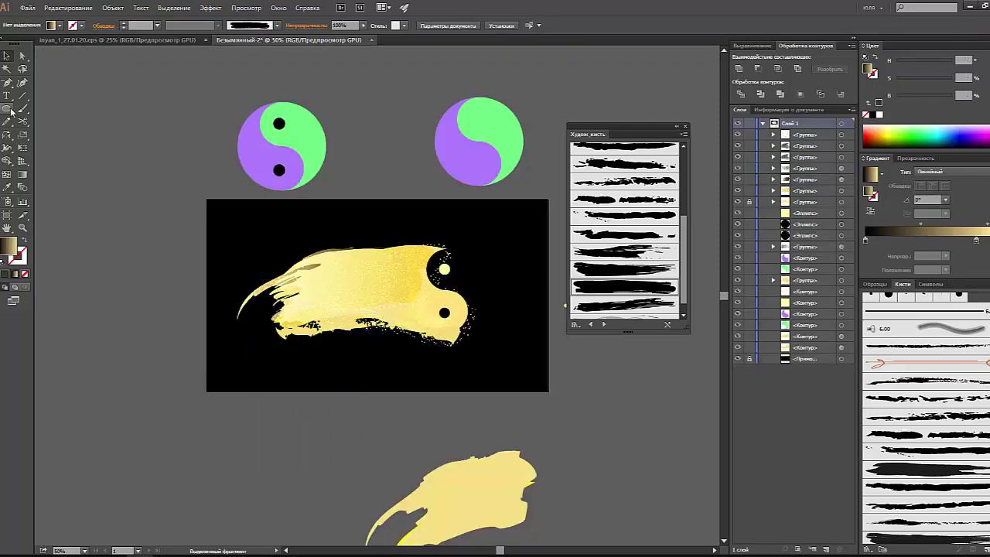
key(l)
drag(59, 140, 157, 238)
click(920, 171)
click(921, 186)
click(916, 157)
click(897, 171)
click(889, 263)
click(286, 269)
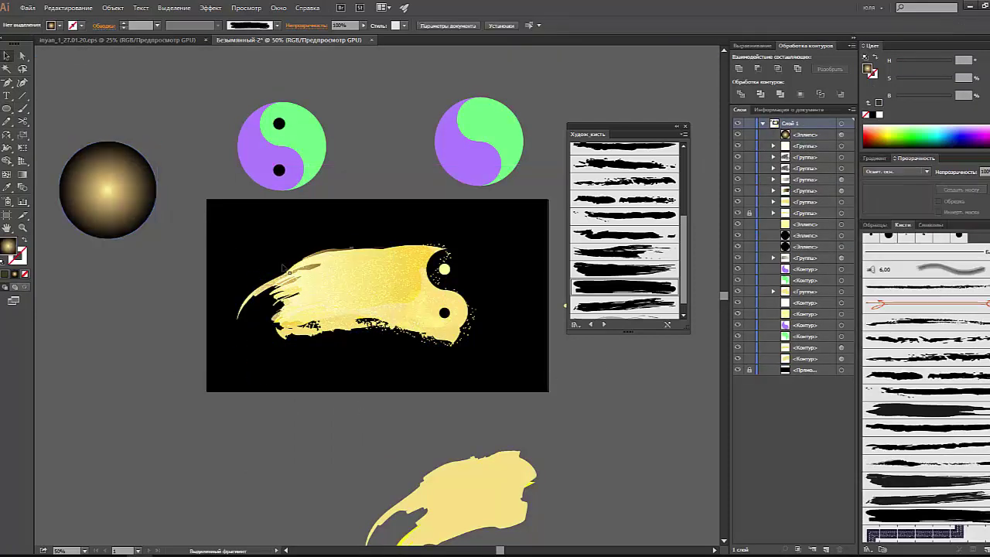
Move the Color Dodge glow circle onto the yin-yang head
drag(478, 288, 480, 289)
click(877, 157)
click(916, 158)
click(897, 171)
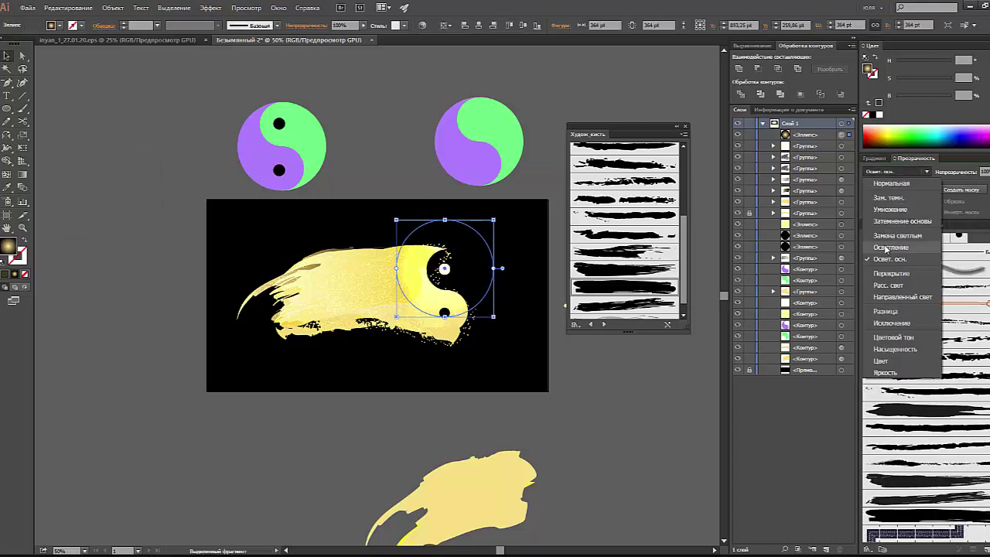
click(897, 232)
click(877, 157)
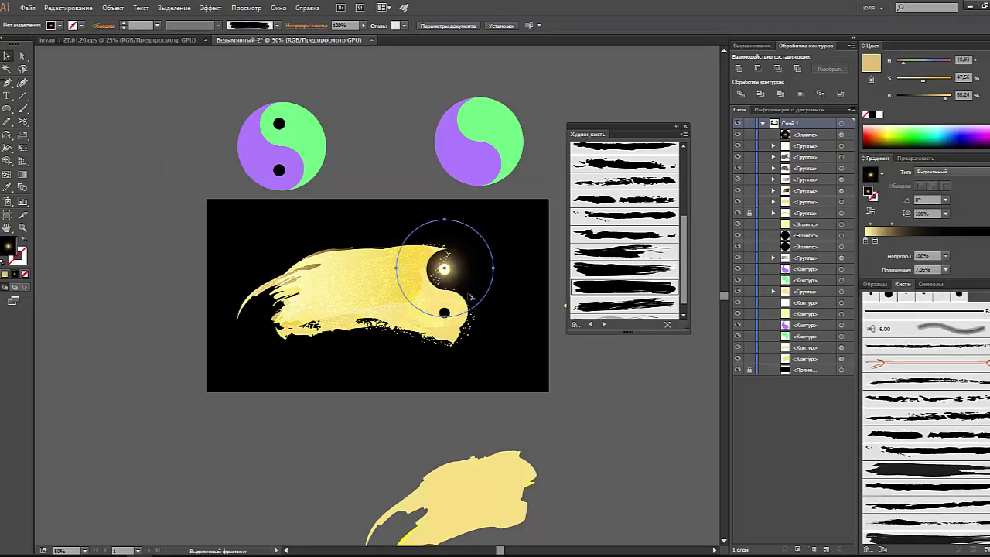
Add two more glow circle copies, adjust the gradient stops, and lock one
alt+drag(444, 278, 445, 323)
drag(938, 246, 969, 242)
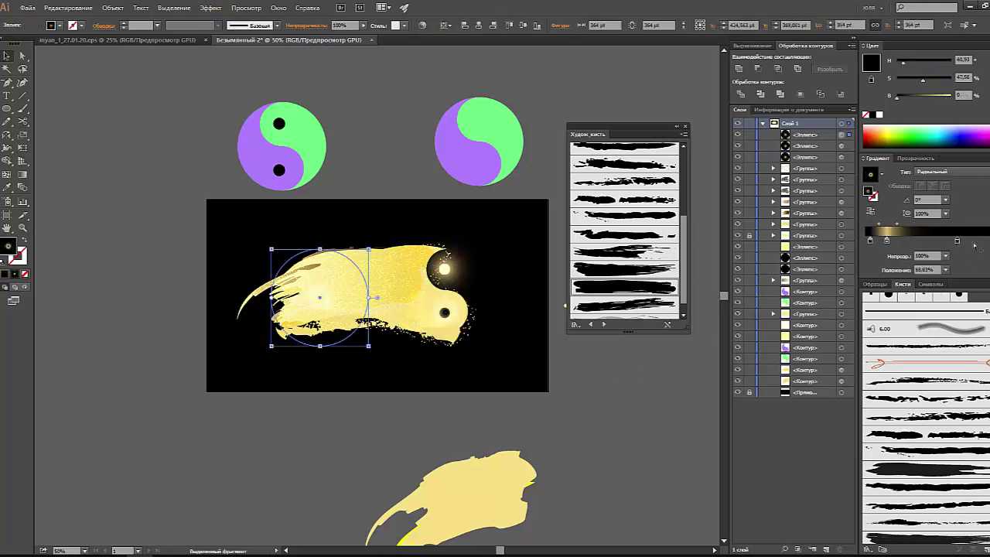
mouse_move(327, 324)
alt+mouse_down()
mouse_move(383, 335)
mouse_move(377, 341)
alt+mouse_up()
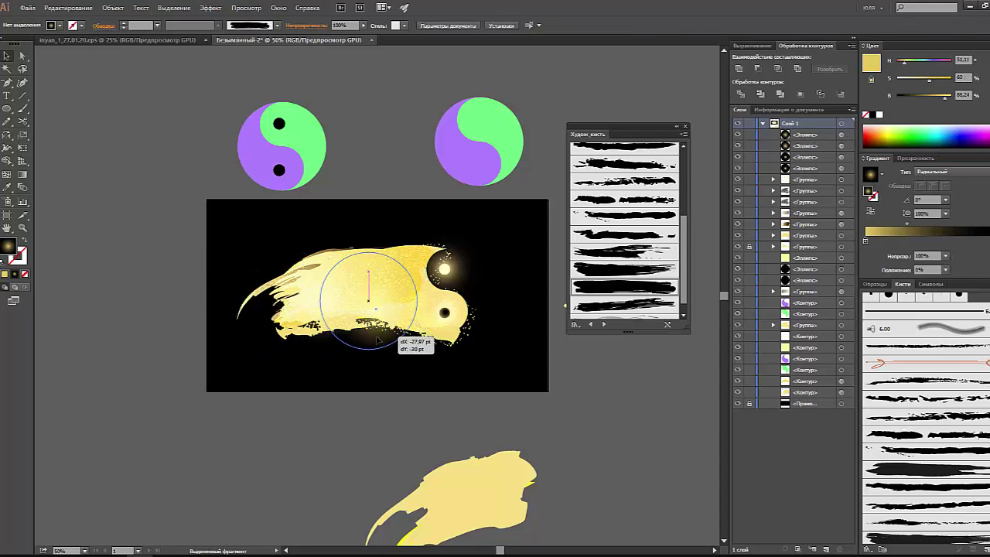
key(ctrl+2)
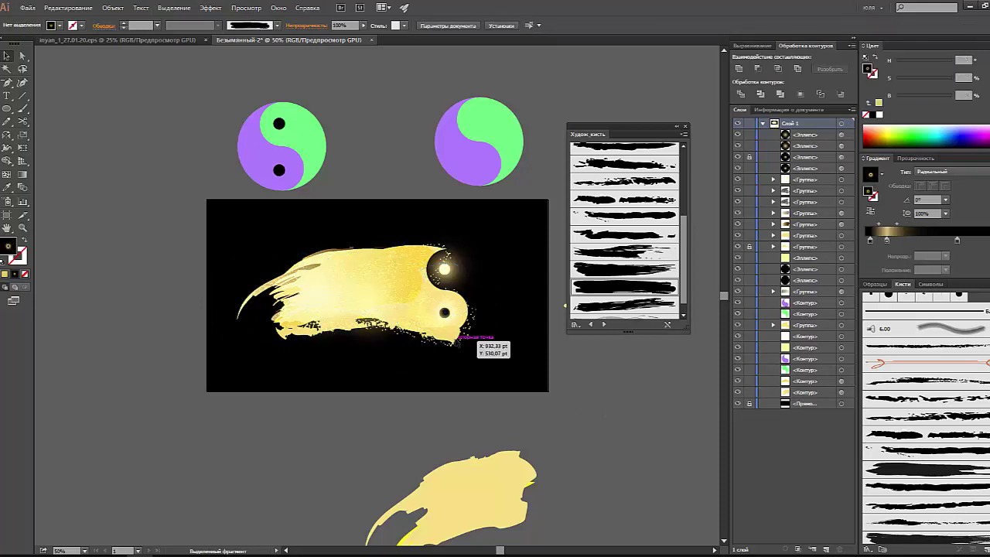
key(ctrl+1)
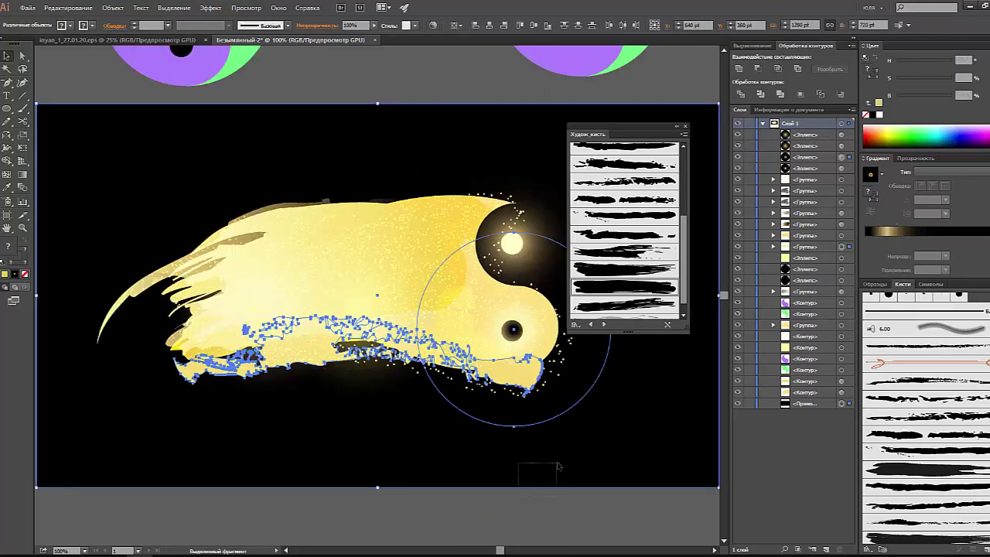
key(ctrl+minus)
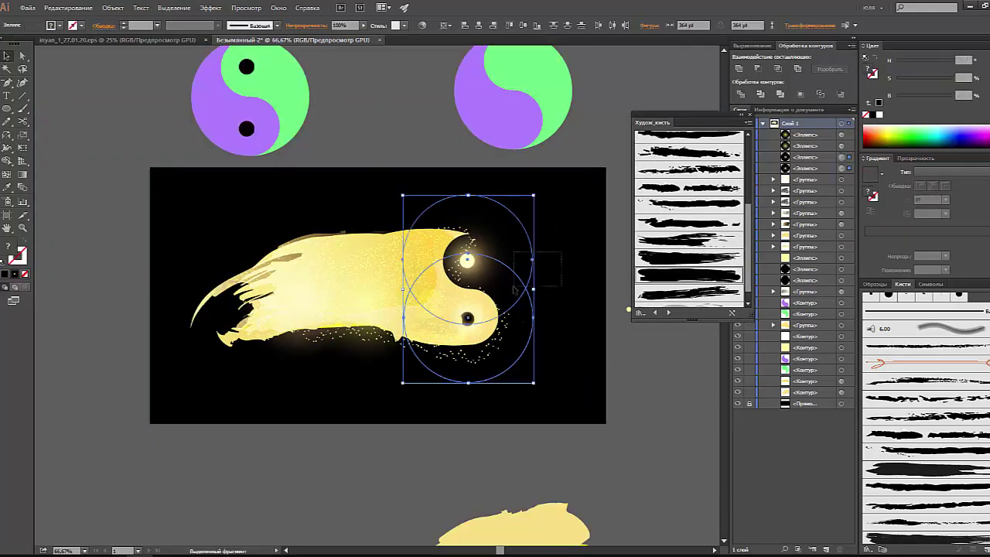
Copy a yin-yang half as an outline arc with an art brush in solid yellow
click(286, 96)
mouse_move(287, 97)
mouse_down()
mouse_move(559, 232)
mouse_move(527, 291)
mouse_up()
key(shift+x)
click(688, 239)
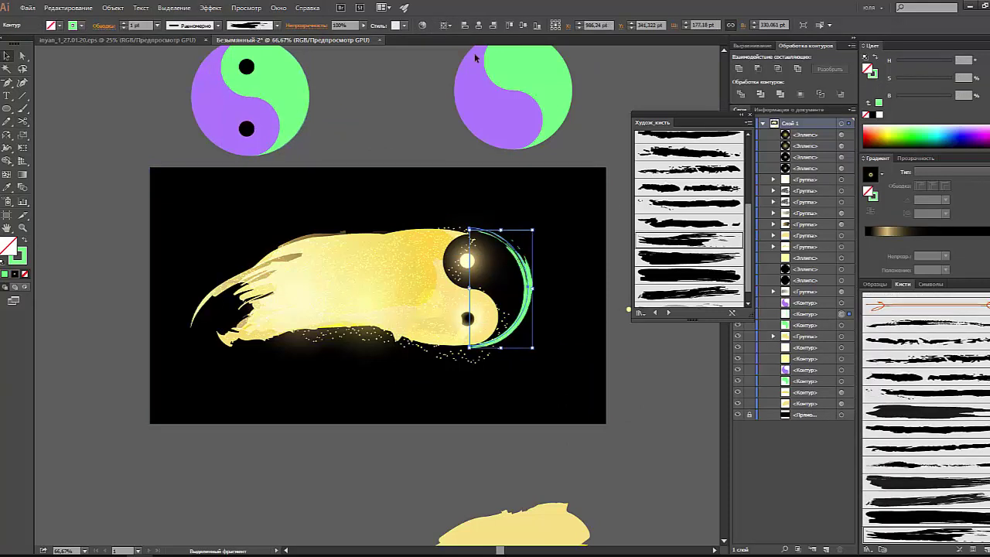
click(871, 173)
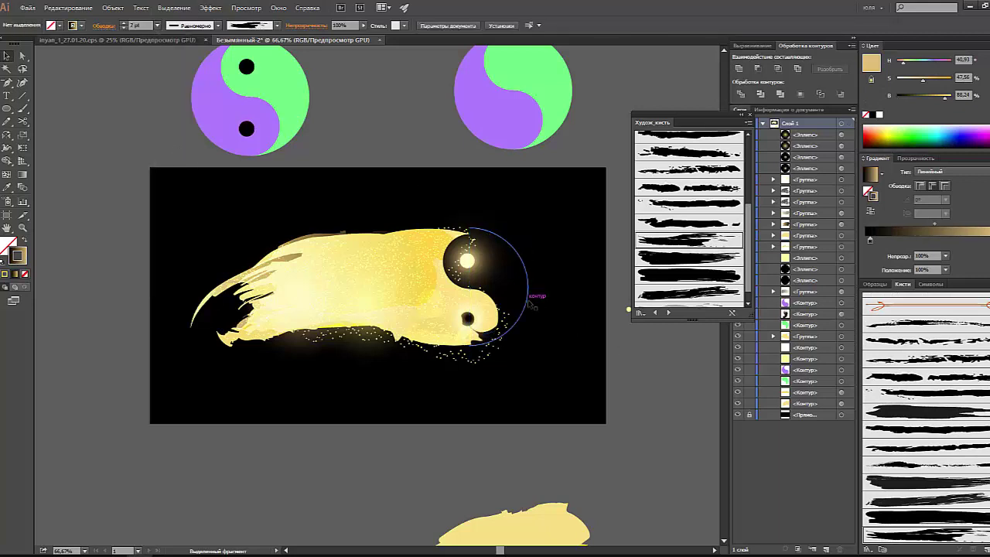
key(comma)
key(ctrl+shift+F10)
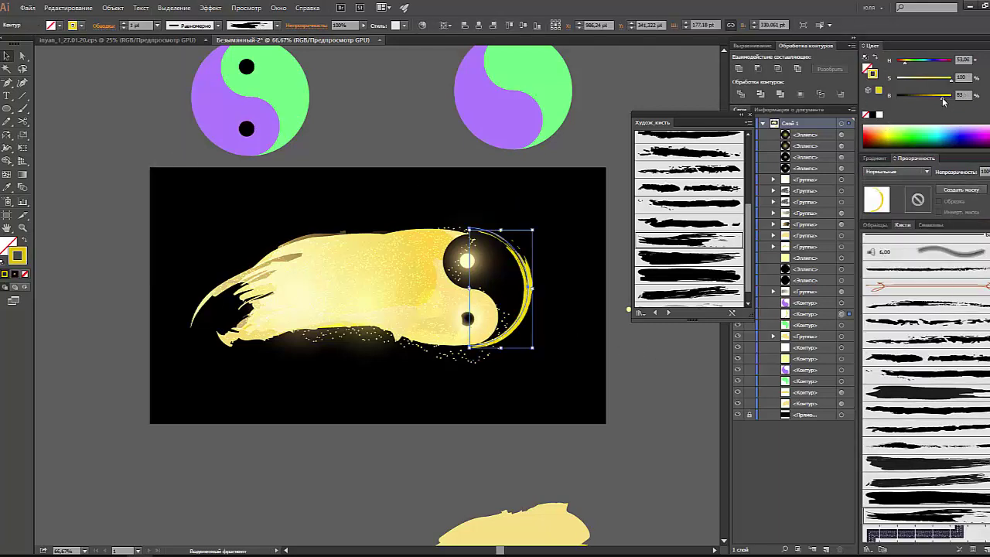
Duplicate the crescent arc lower right, swap its brush, and fit it around the head
drag(531, 287, 614, 365)
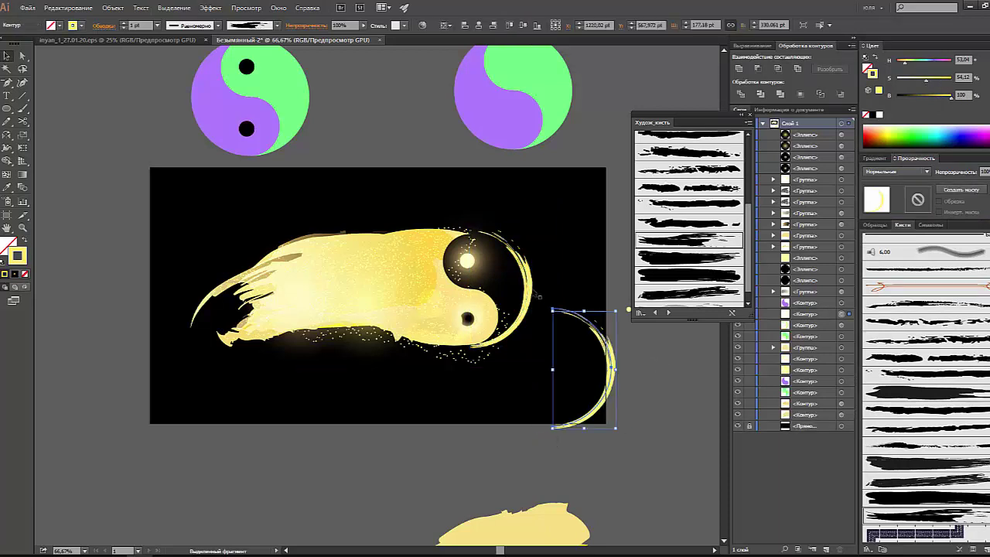
click(531, 288)
click(675, 174)
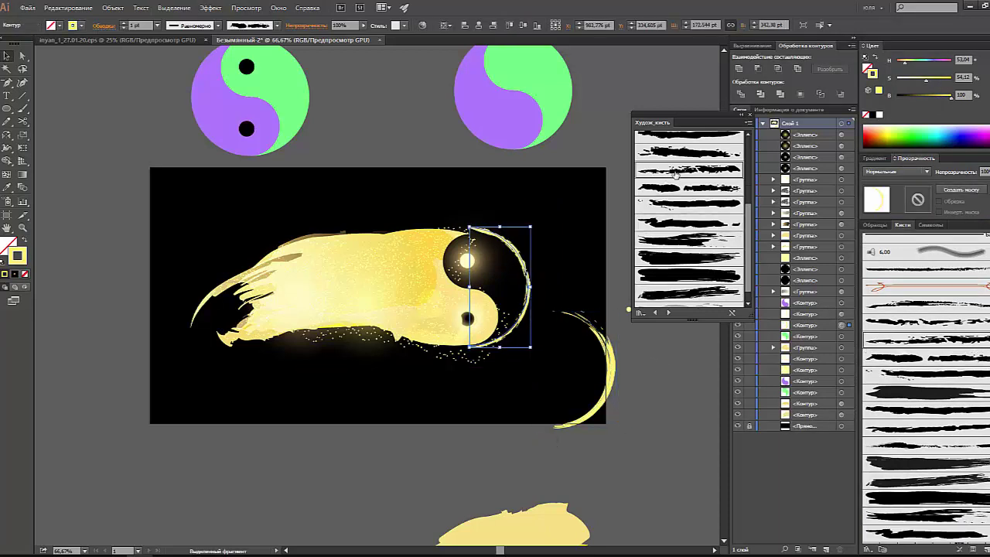
click(576, 278)
click(532, 283)
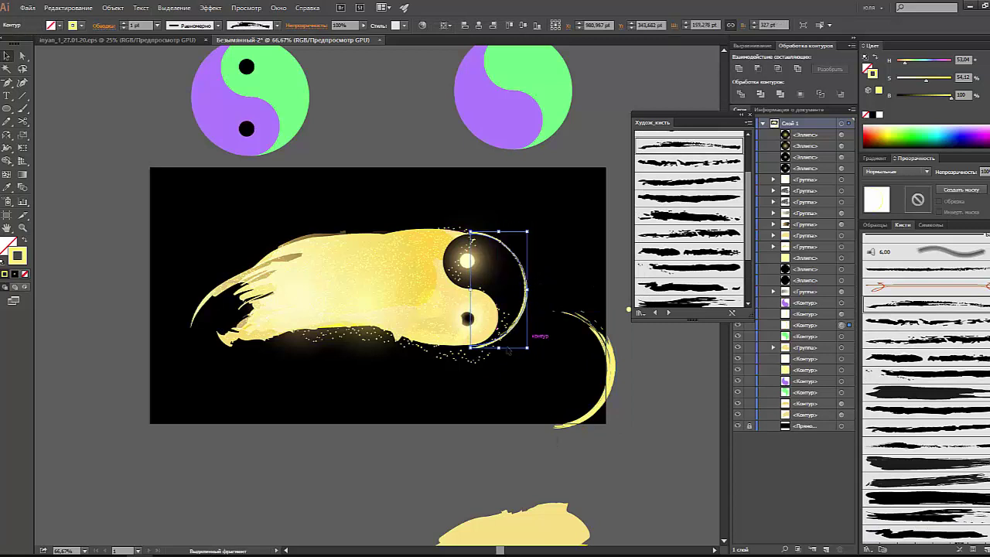
click(544, 323)
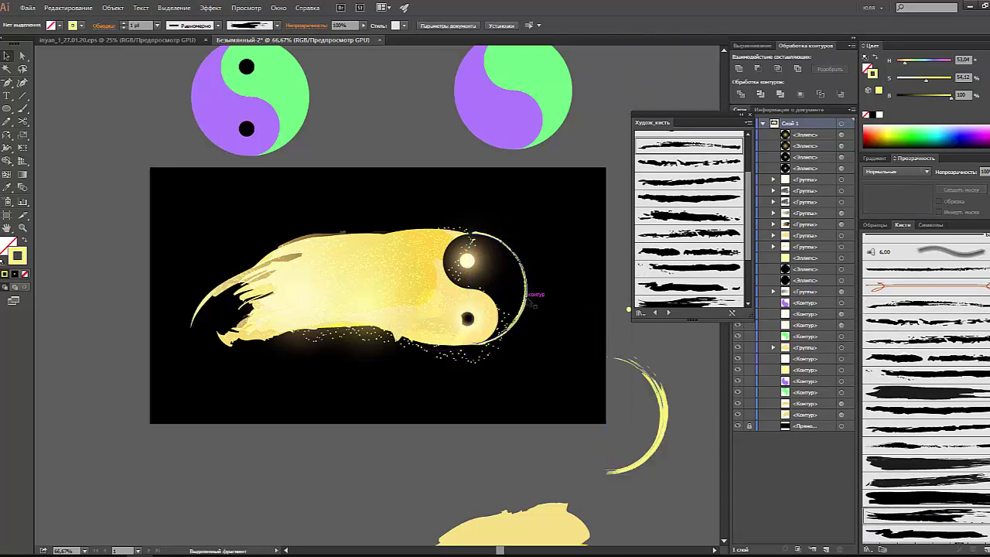
Apply an Object command to the rim arc and move the spare crescent beside the head
click(532, 304)
click(113, 8)
click(137, 132)
click(412, 170)
mouse_move(664, 434)
mouse_down()
mouse_move(617, 366)
mouse_move(532, 288)
mouse_up()
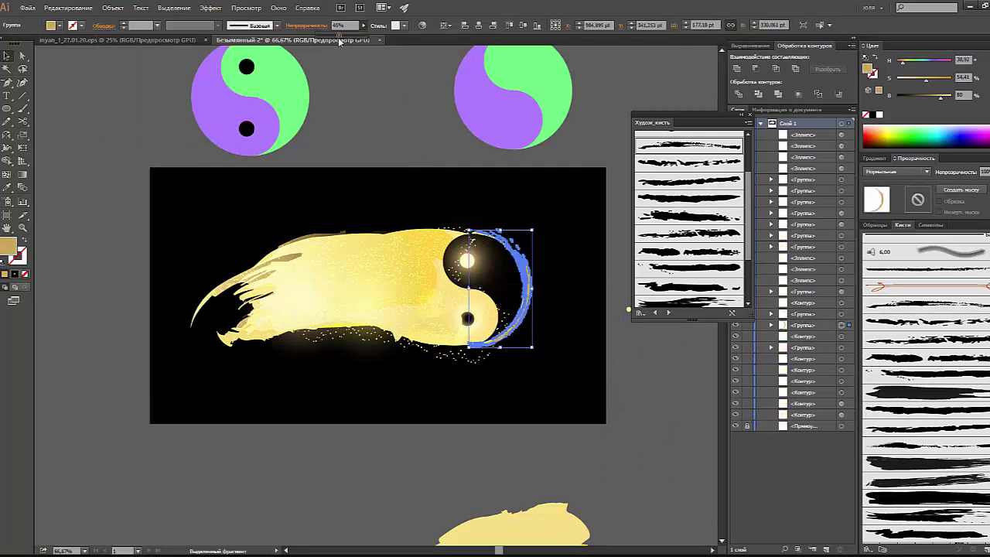
Reverse the direction of the tail brush-stroke's gradient
click(611, 346)
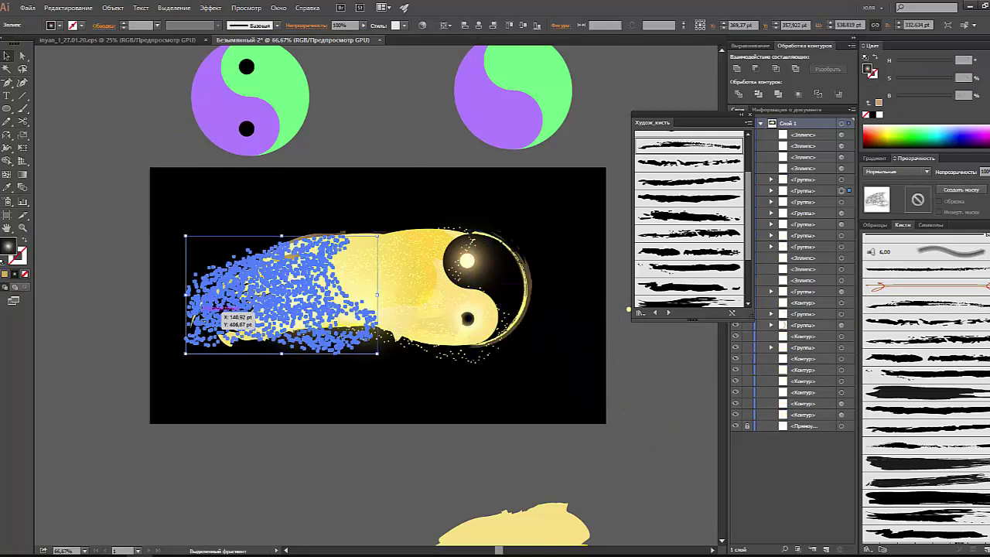
click(225, 317)
click(876, 158)
click(869, 213)
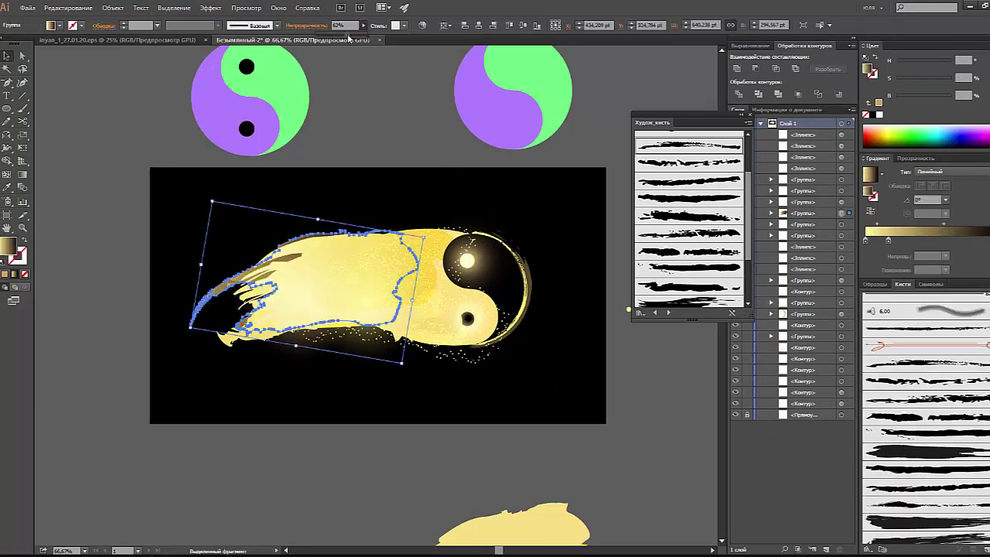
click(371, 164)
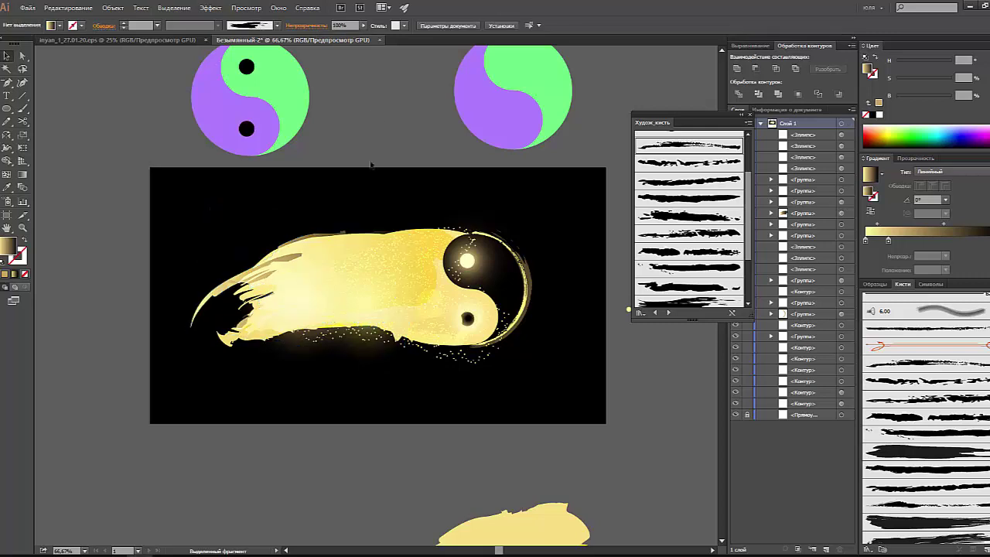
Scale the whole comet artwork narrower, keeping the background rectangle locked
scroll(371, 164, down, 1)
drag(240, 201, 543, 285)
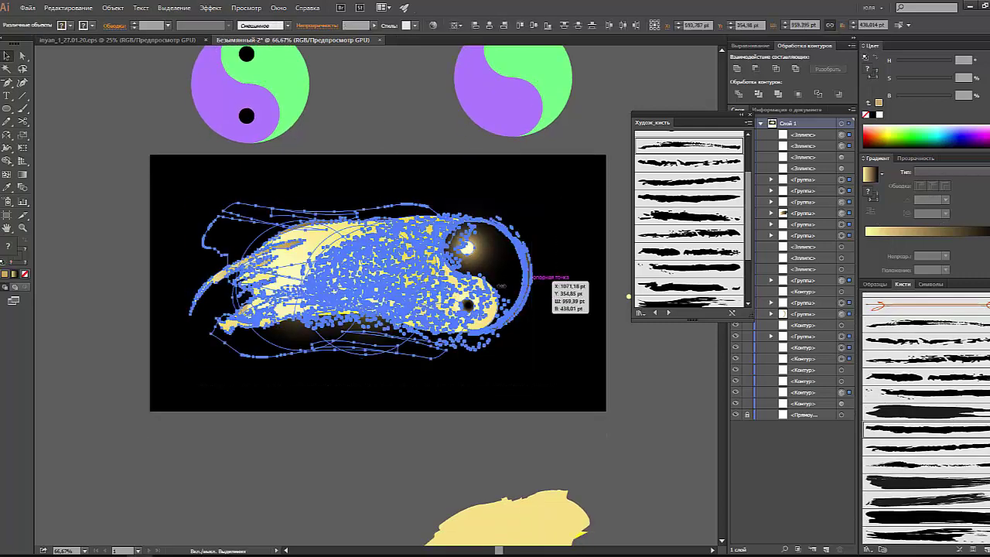
click(559, 303)
key(ctrl+alt+2)
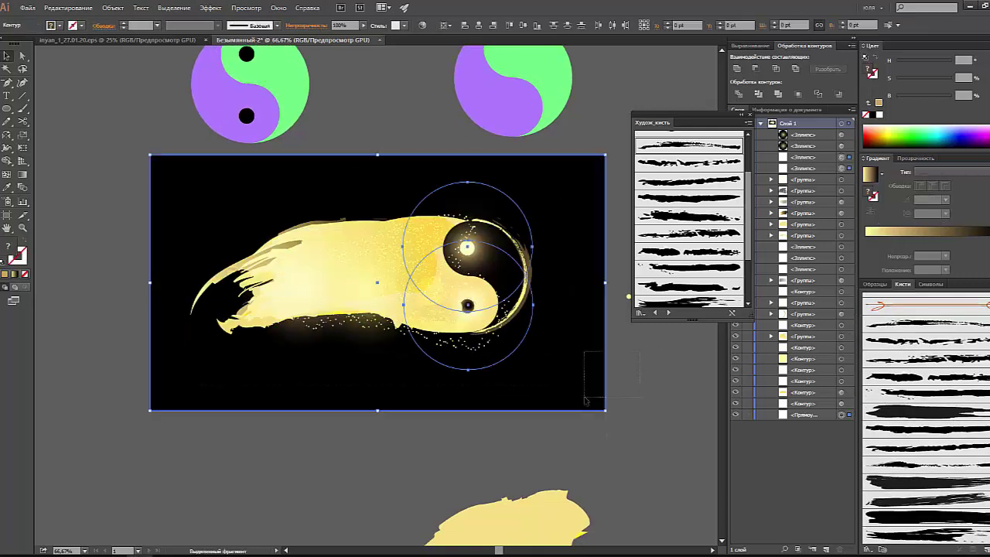
key(ctrl+2)
key(ctrl+a)
drag(532, 276, 476, 276)
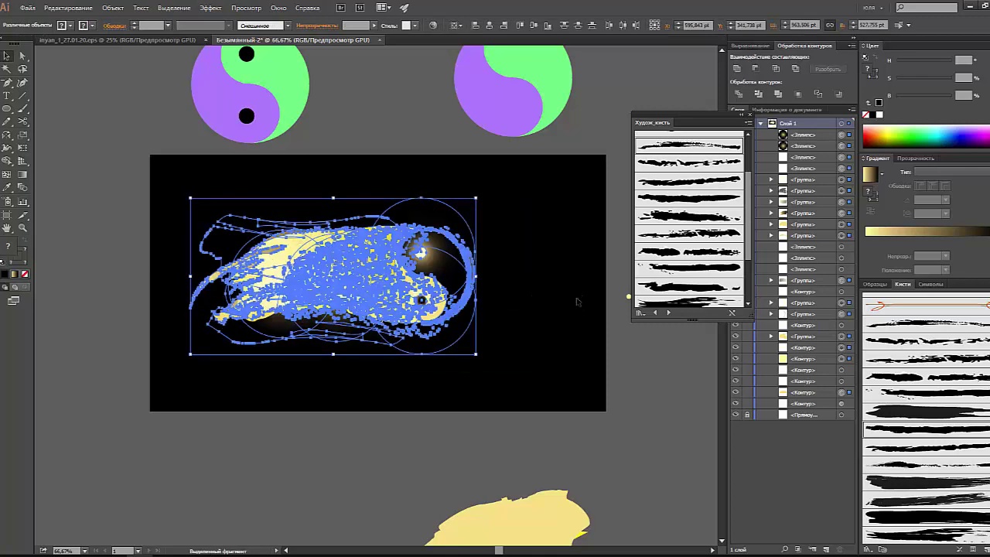
click(576, 301)
In the isolated sparkle dot group, move clusters down-left and toward the head's right edge
click(336, 340)
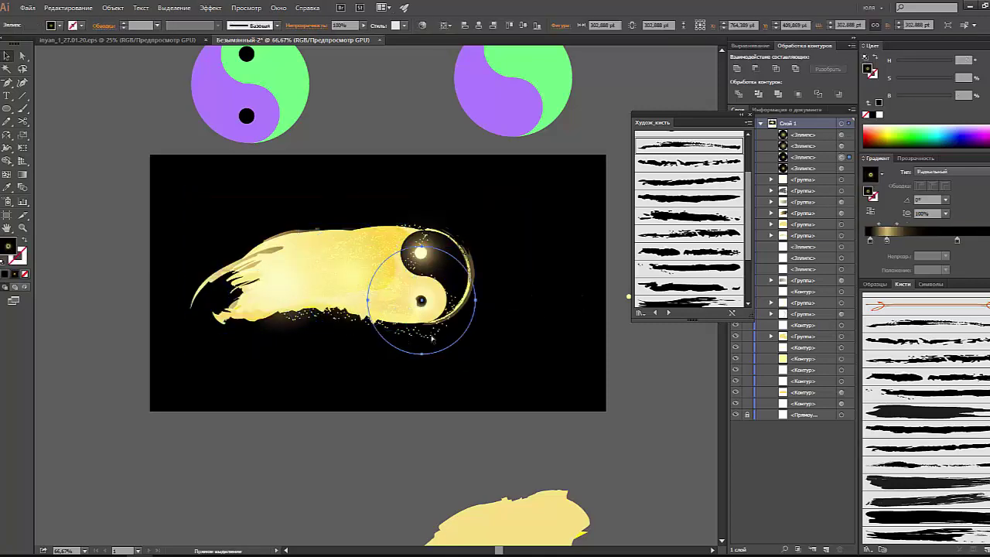
right_click(430, 333)
click(453, 370)
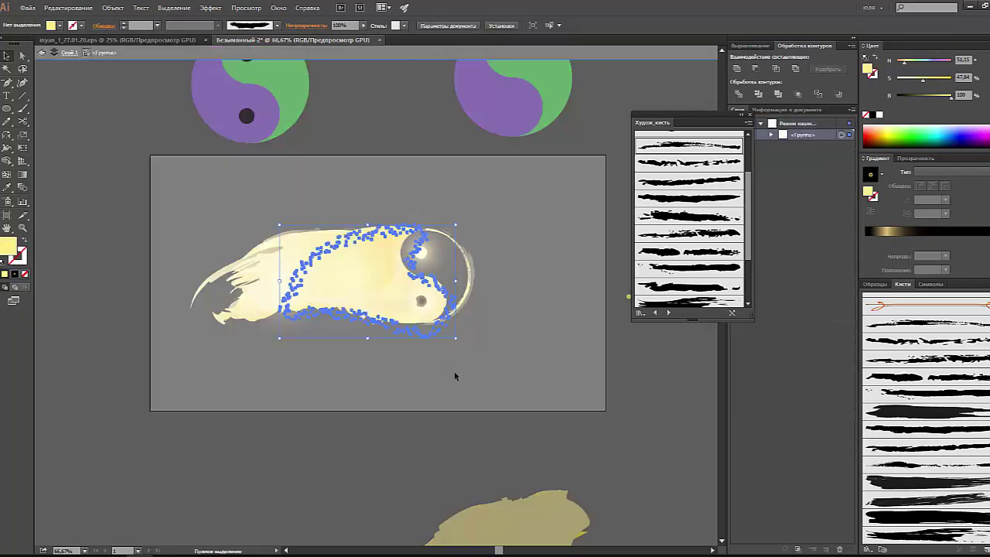
drag(311, 277, 269, 301)
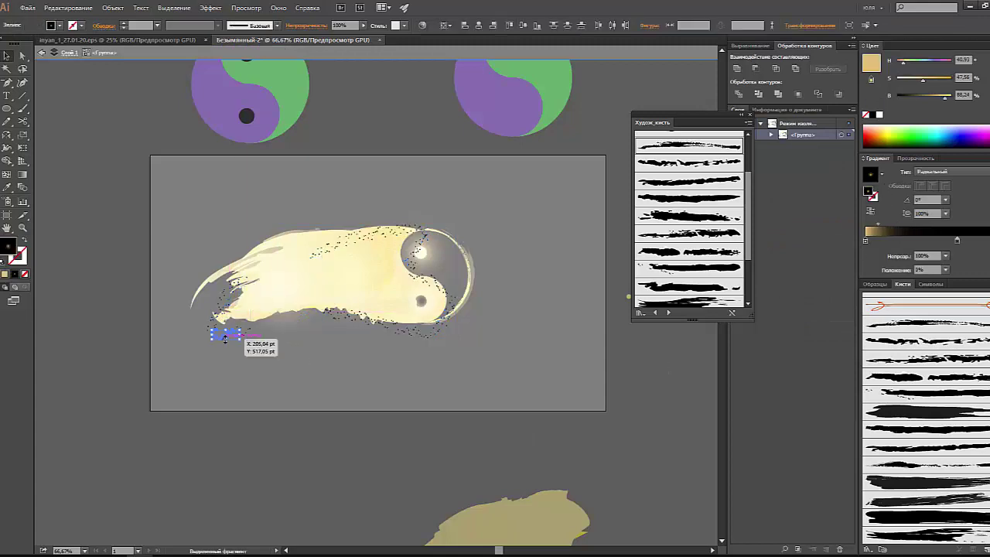
click(204, 327)
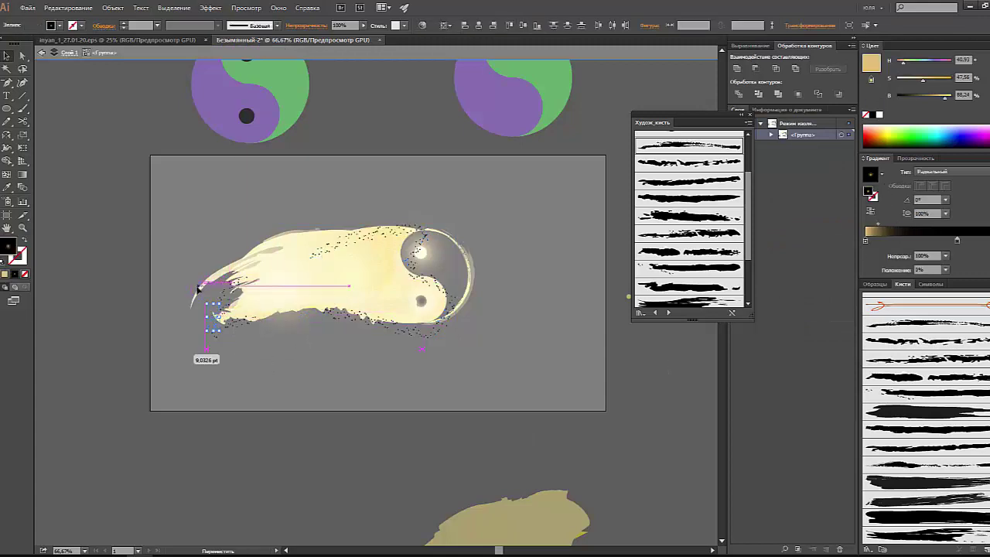
mouse_move(198, 289)
mouse_down()
mouse_move(386, 240)
mouse_move(343, 226)
mouse_move(479, 288)
mouse_move(328, 323)
mouse_up()
click(428, 348)
click(412, 260)
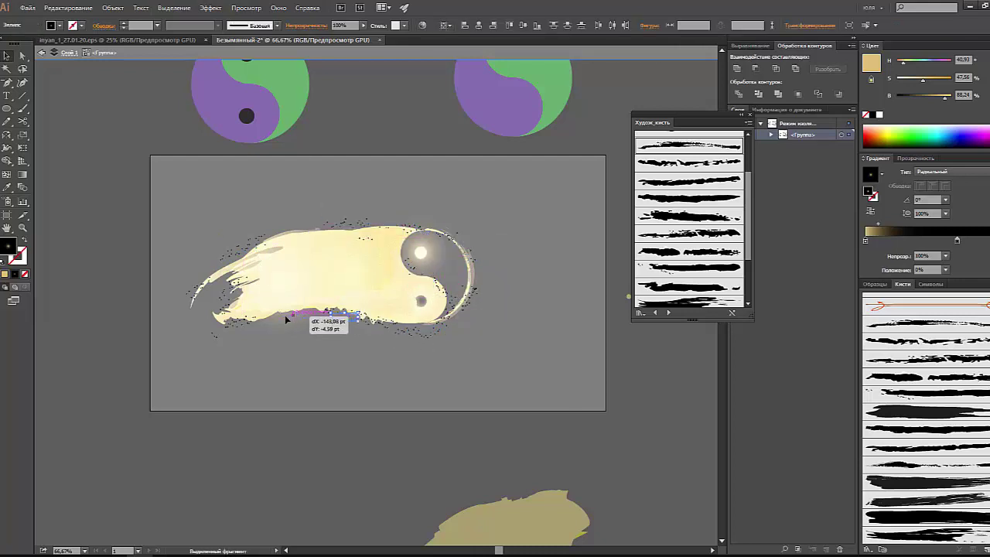
key(Escape)
Reshape the left tip of the tail brush stroke
click(283, 283)
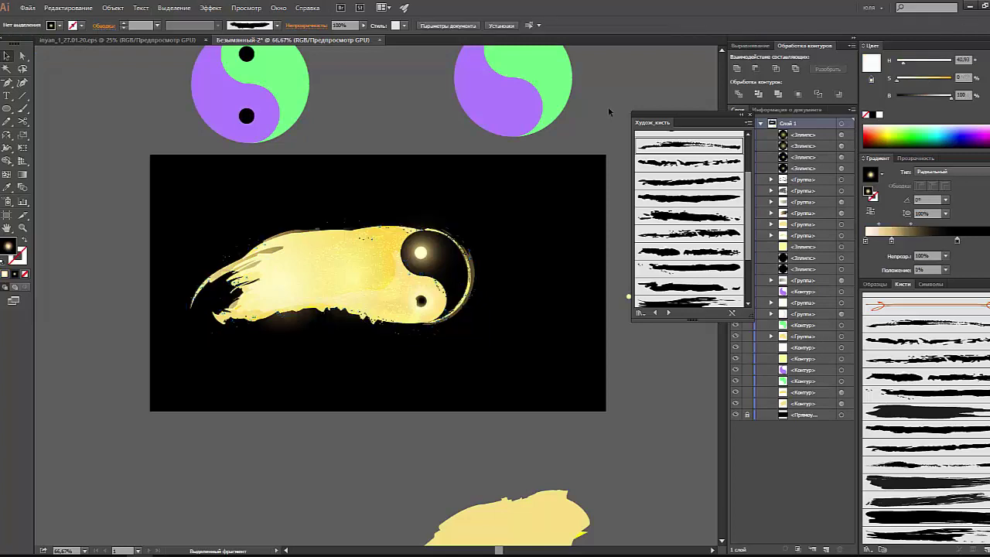
drag(246, 257, 275, 245)
click(313, 427)
click(309, 271)
click(600, 130)
Move more sparkle pieces inside the dot group, one toward the tail's lower left
click(215, 339)
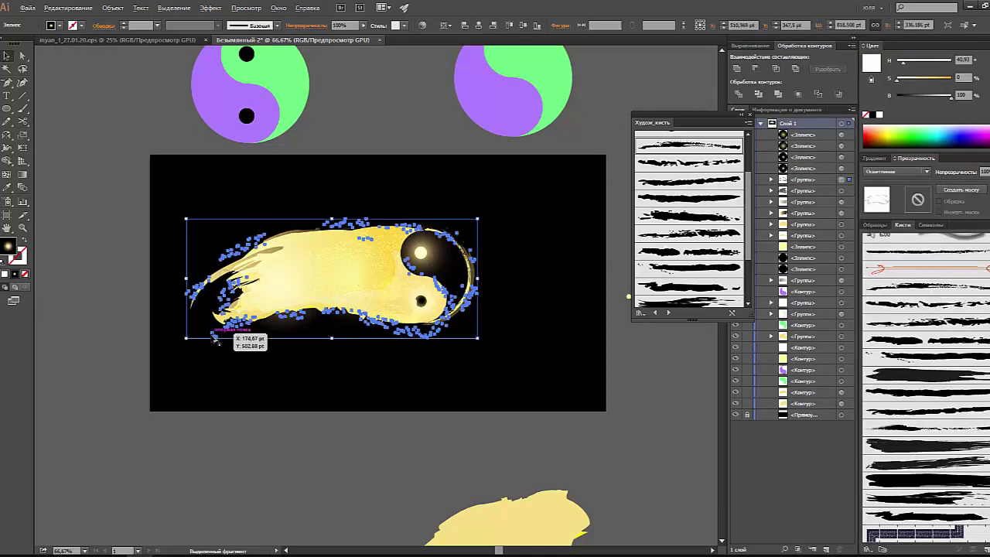
click(243, 298)
double_click(242, 234)
drag(278, 310, 333, 327)
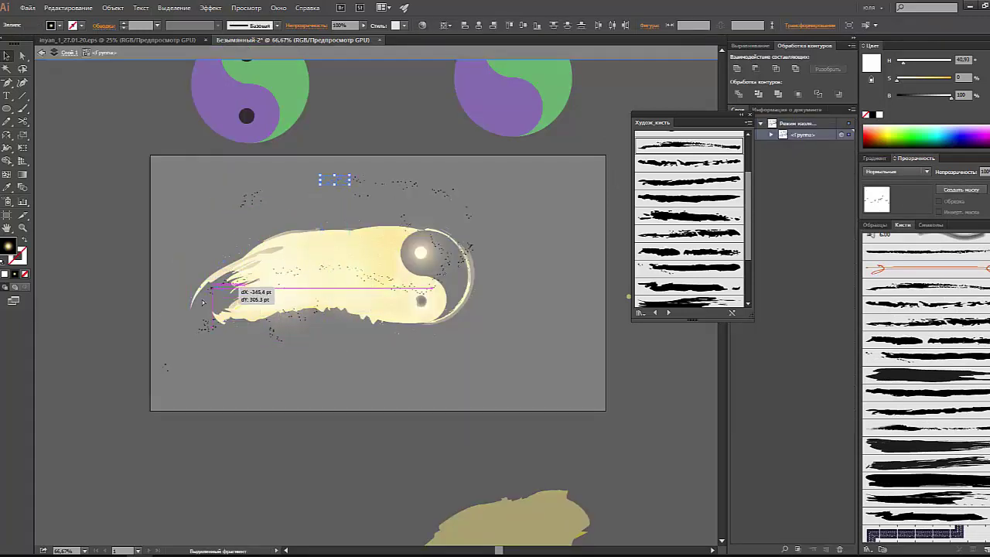
drag(203, 302, 203, 303)
click(253, 199)
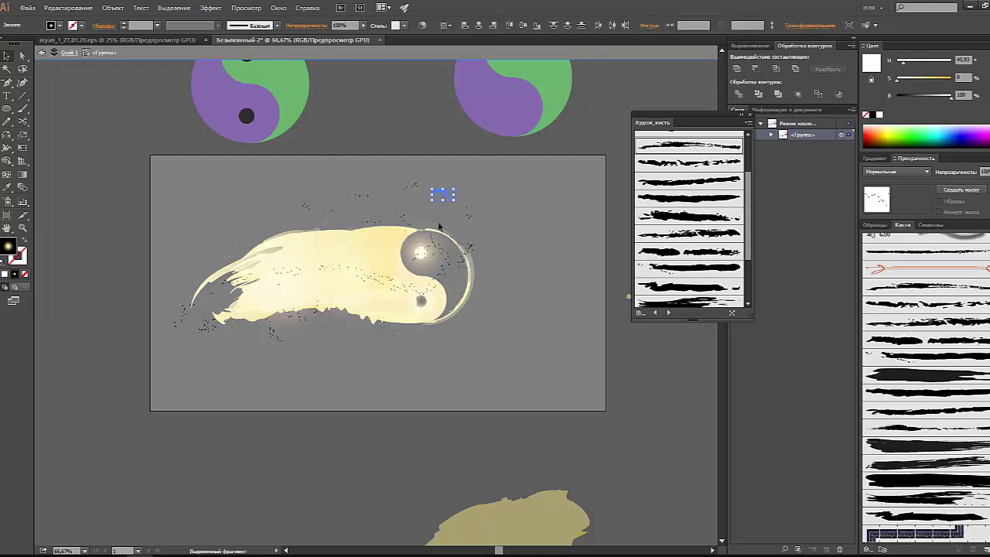
double_click(619, 370)
Delete the reference circles and the yellow blob
scroll(588, 295, up, 5)
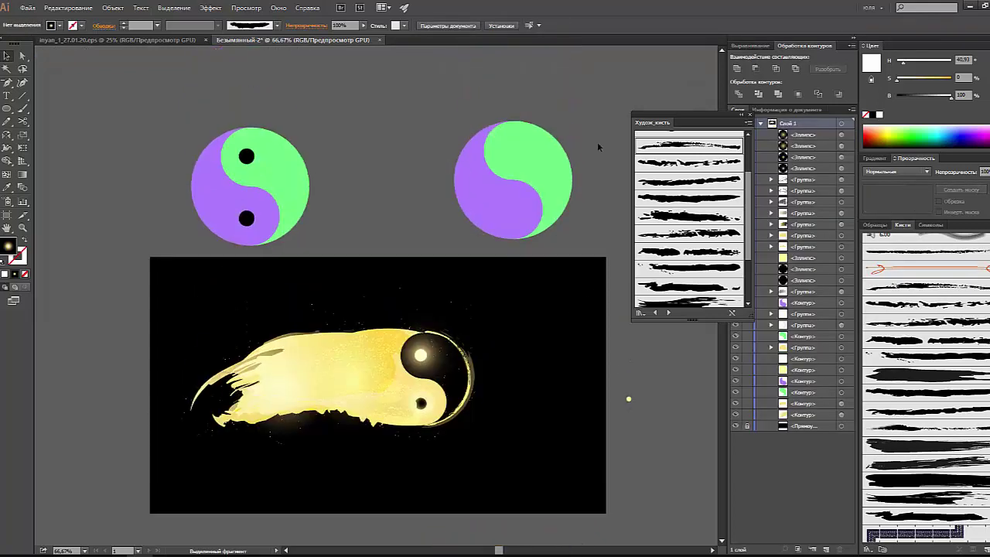
drag(167, 235, 576, 127)
key(Delete)
scroll(464, 232, down, 5)
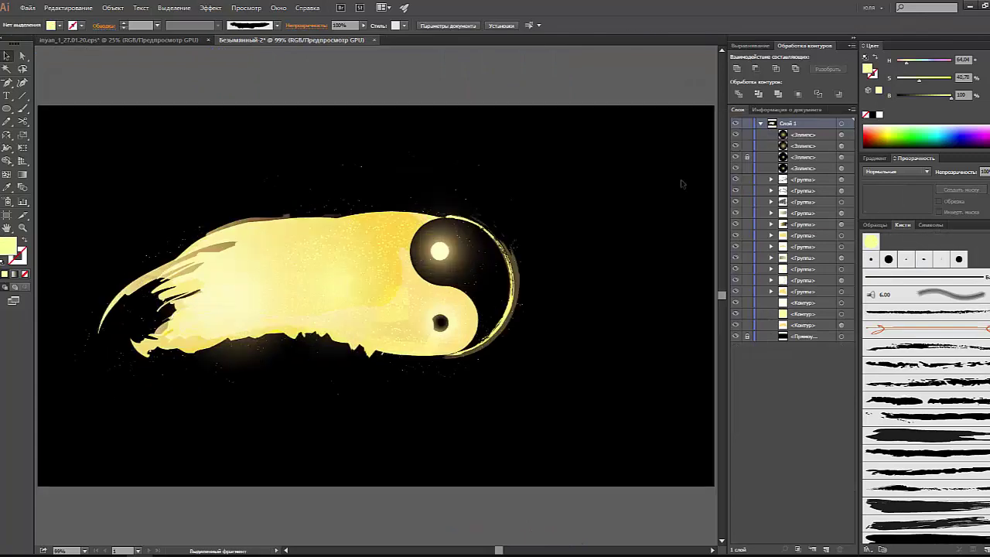